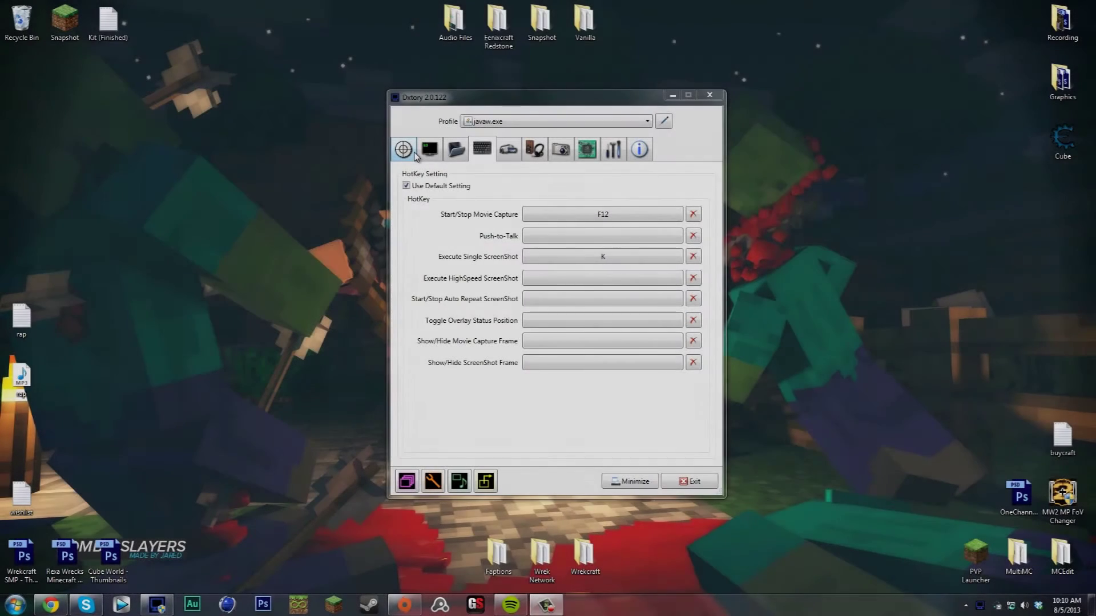
Look over the Overlay and Movie pages, ending on the Target page with its empty Process List.
click(415, 154)
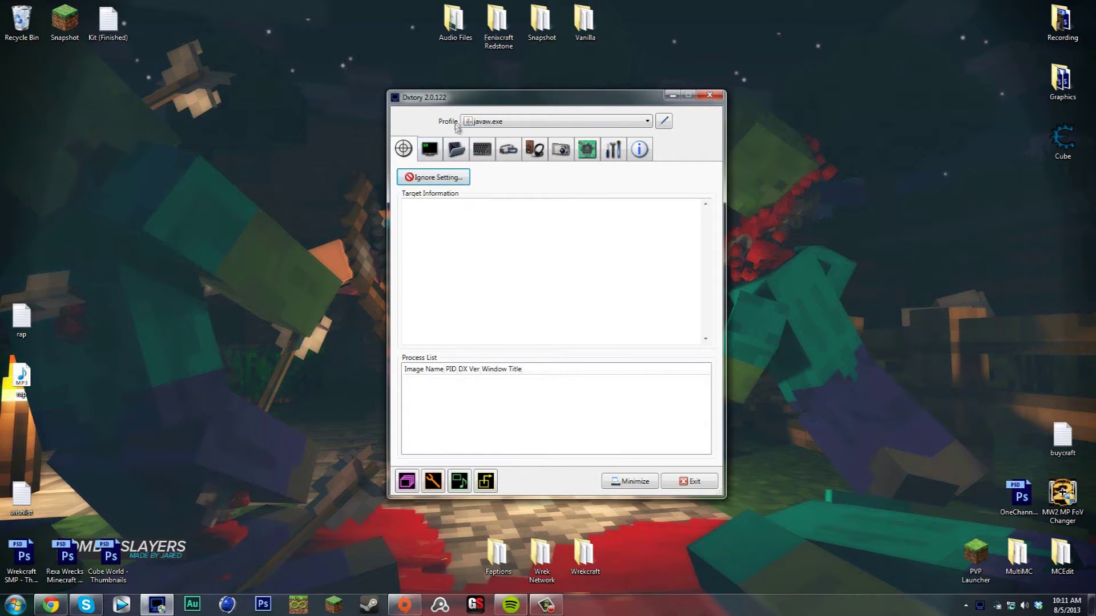
click(439, 153)
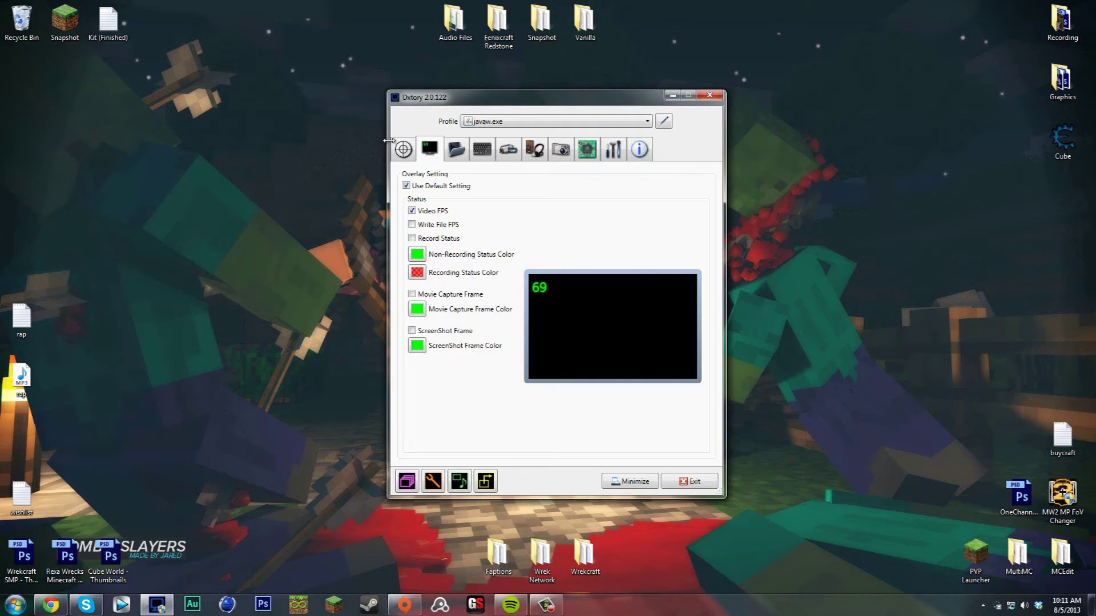
click(503, 150)
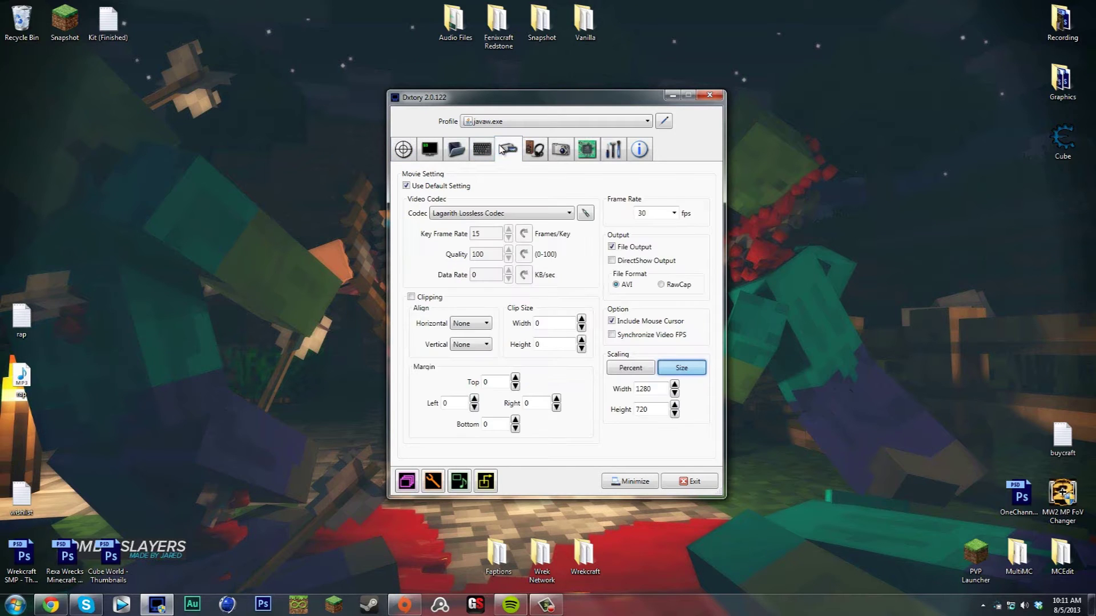
click(439, 150)
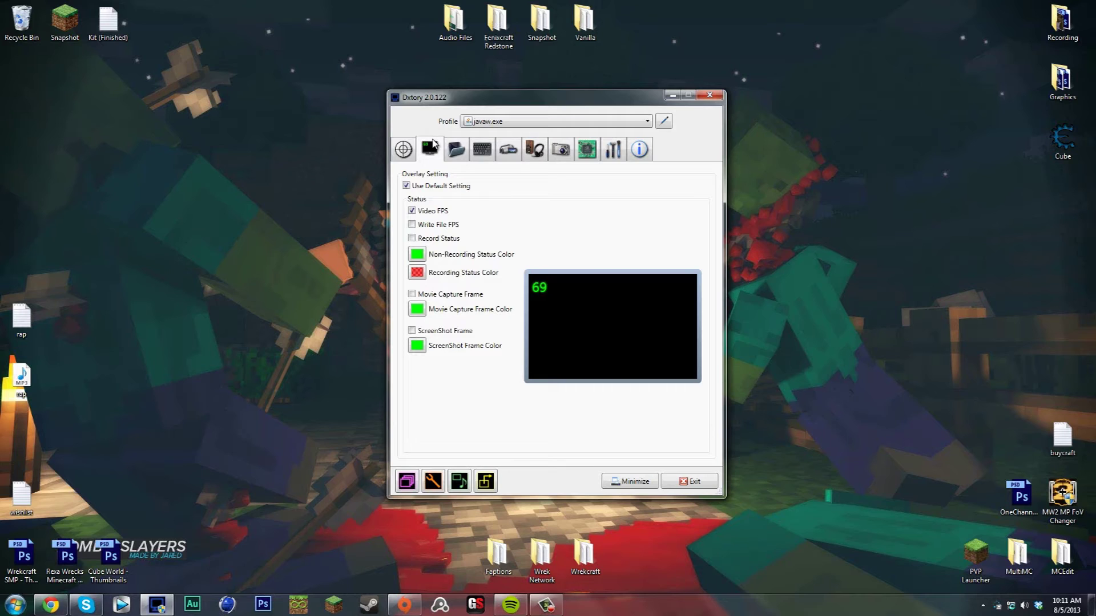
click(400, 152)
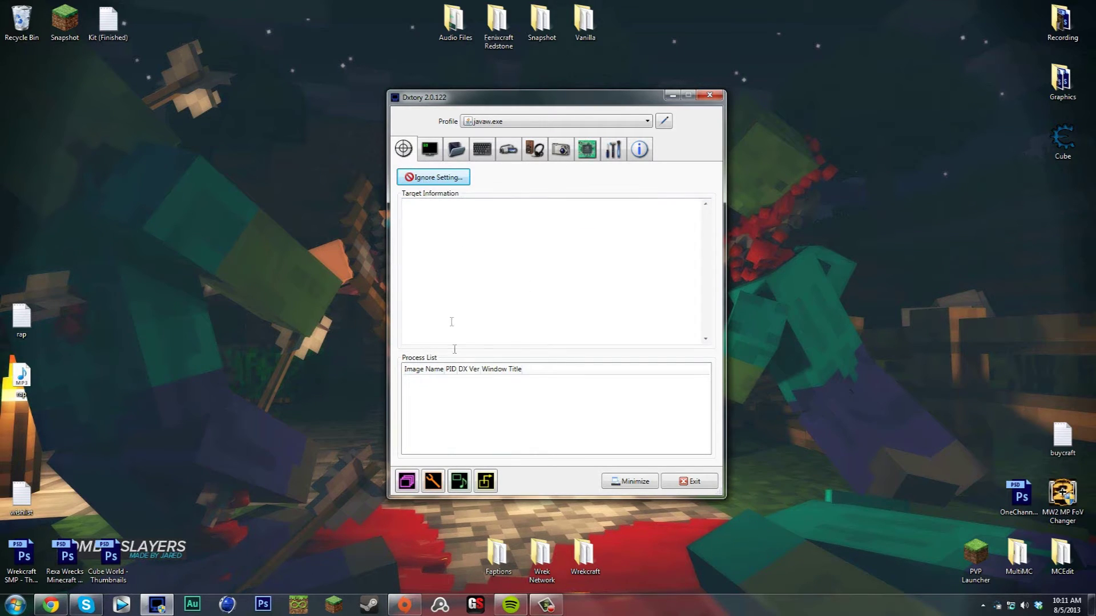
click(447, 178)
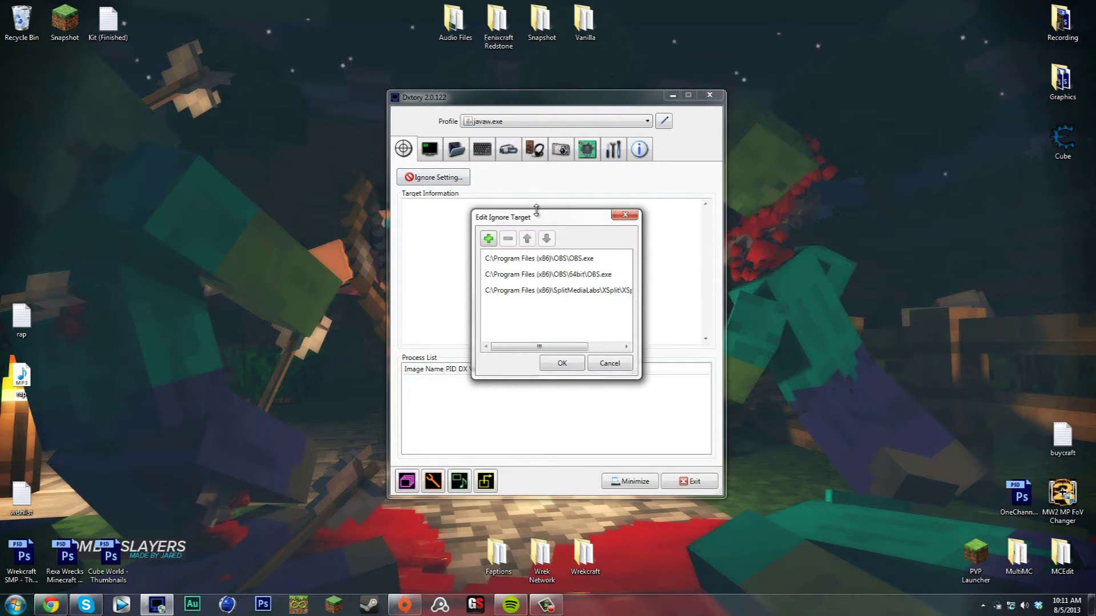
drag(514, 219, 468, 224)
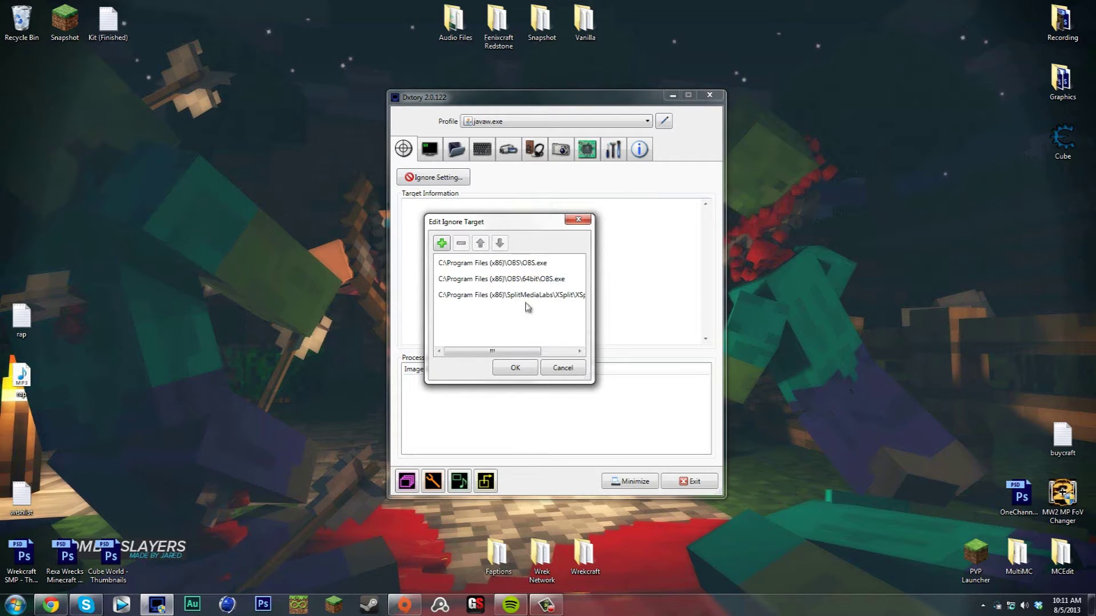
drag(521, 352, 491, 365)
click(516, 369)
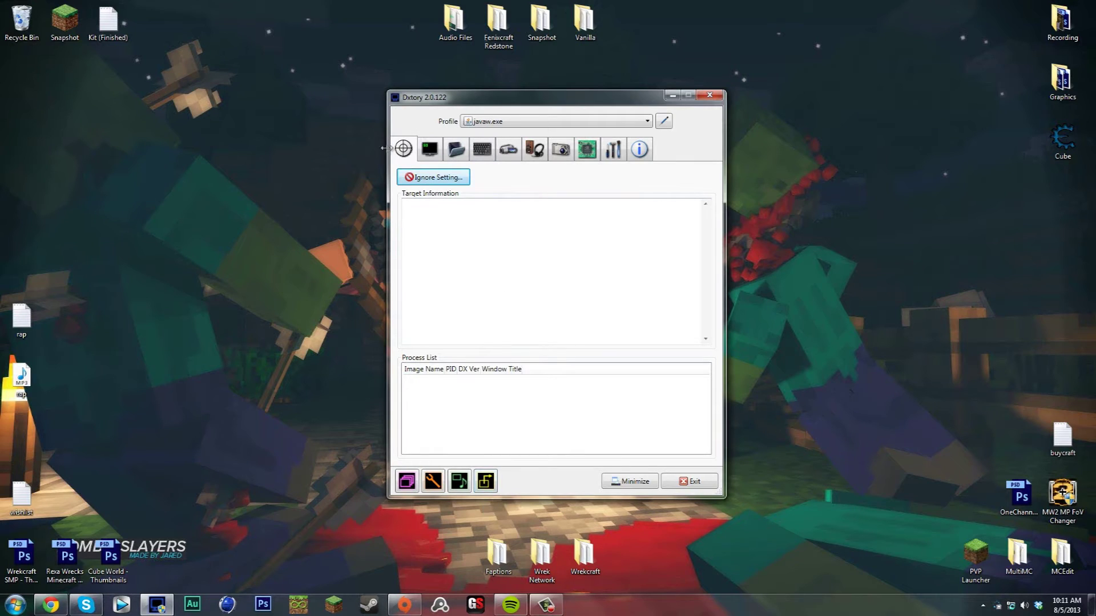
Show the Overlay page, where Video FPS is the only enabled status item.
click(438, 150)
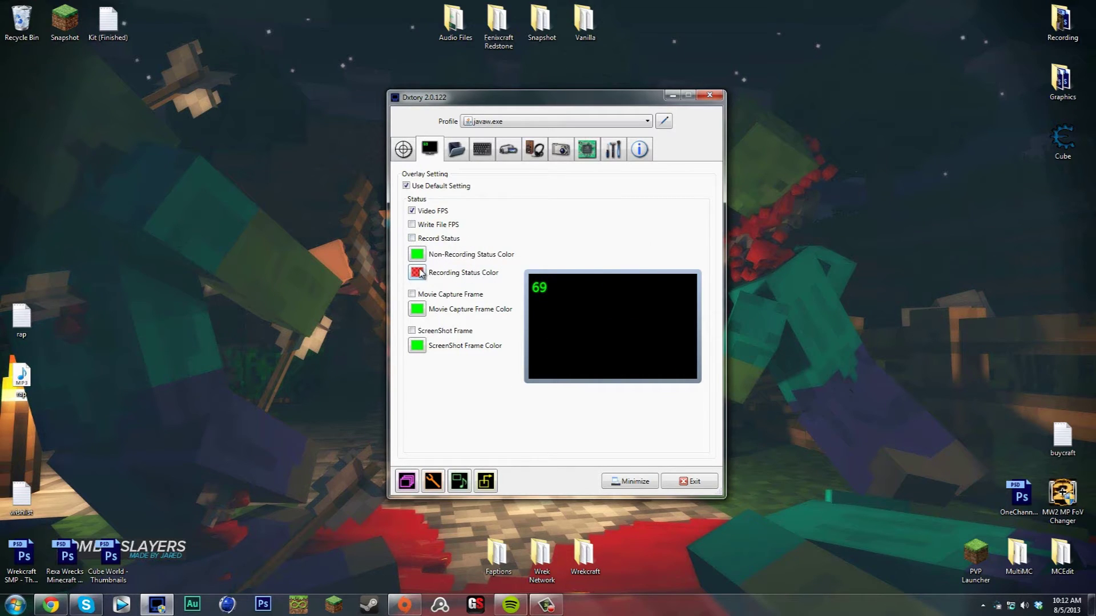
In the Folder settings, try adding the Desktop\Recording folder as a movie save location.
click(457, 150)
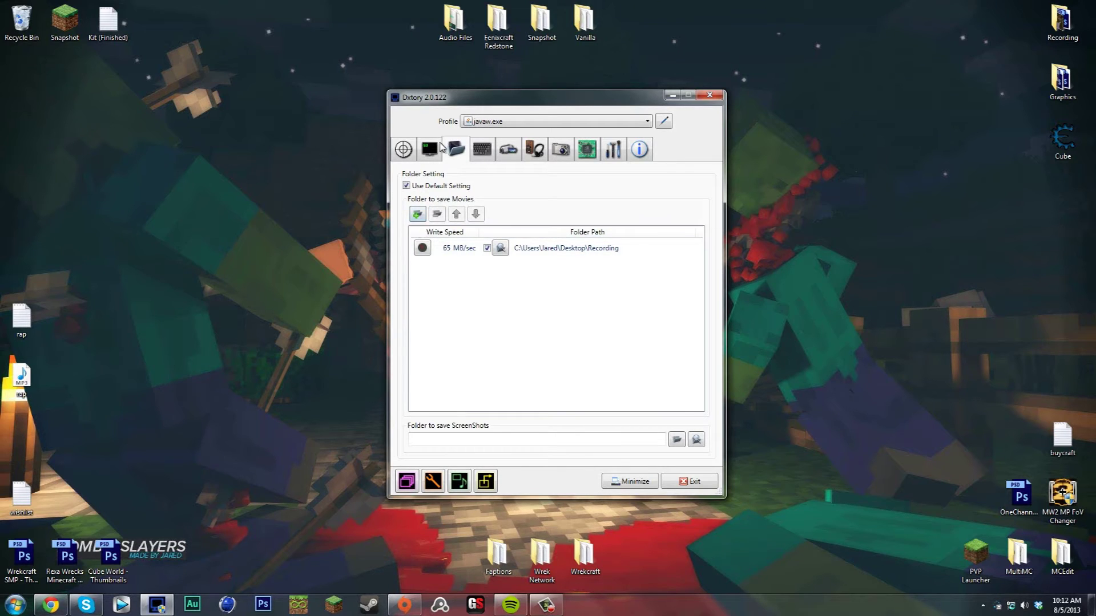
click(416, 215)
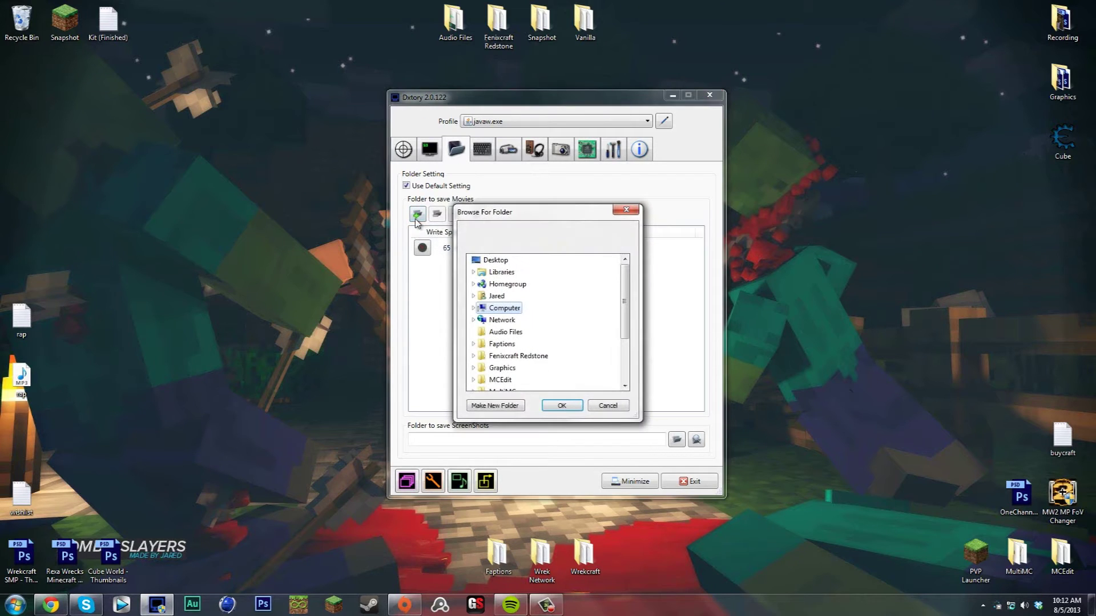
click(473, 295)
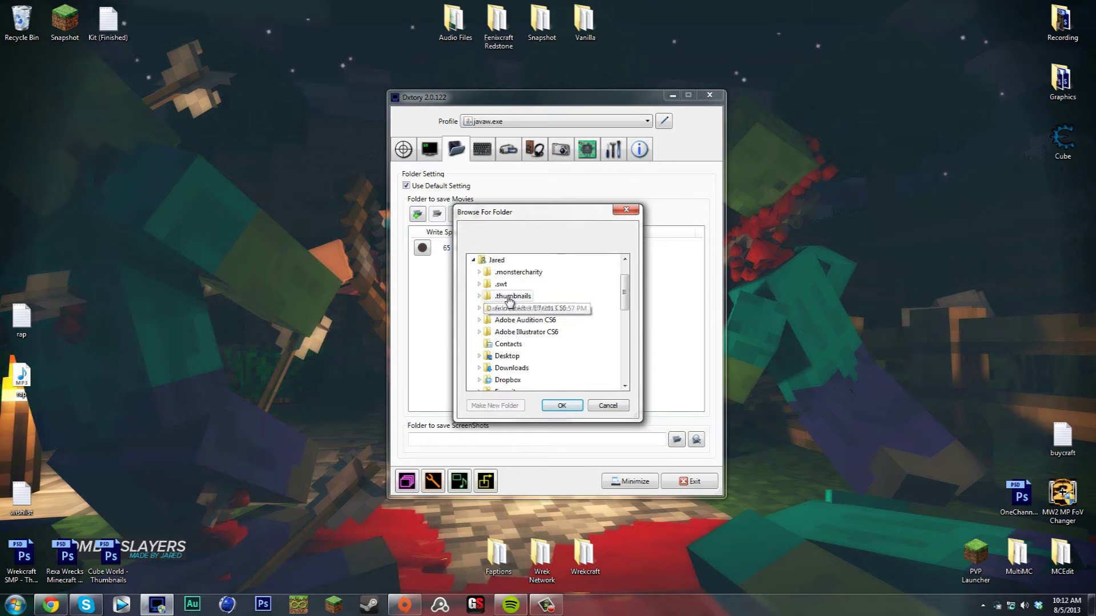
click(479, 355)
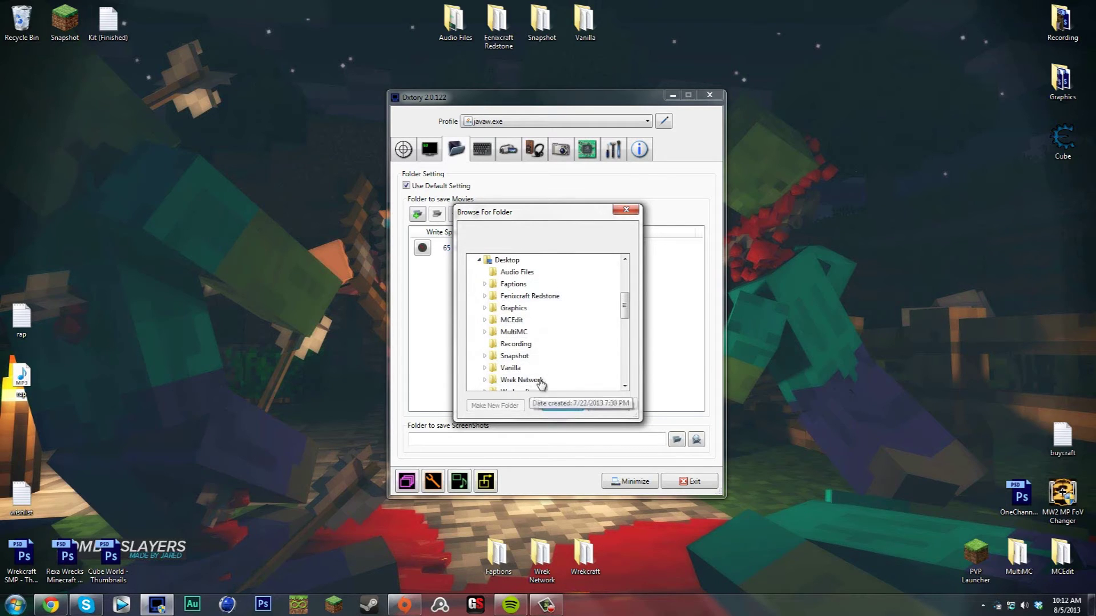
click(516, 343)
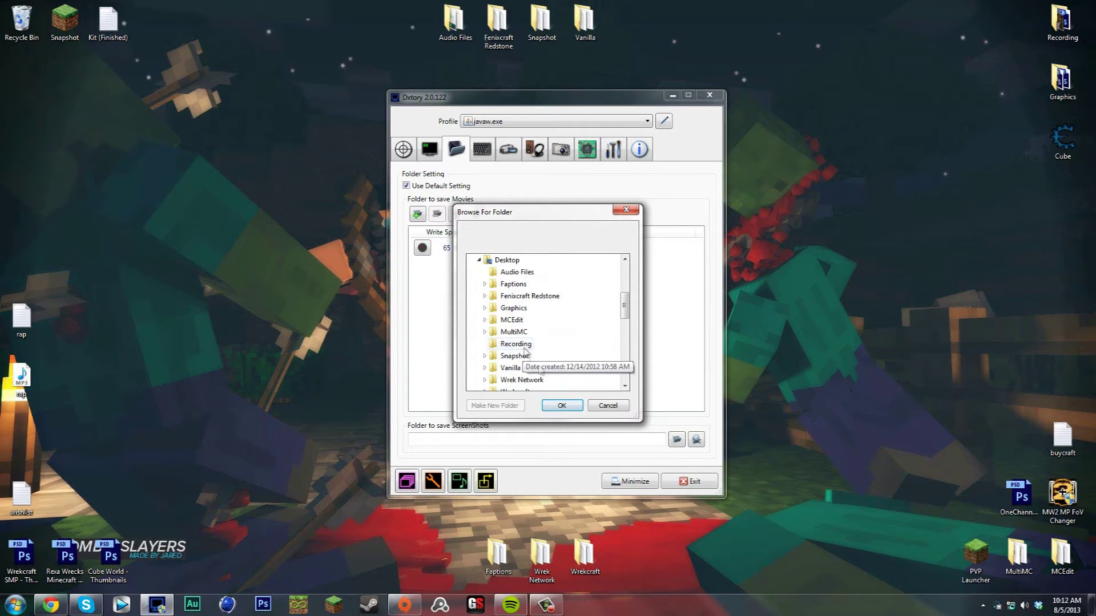
click(561, 405)
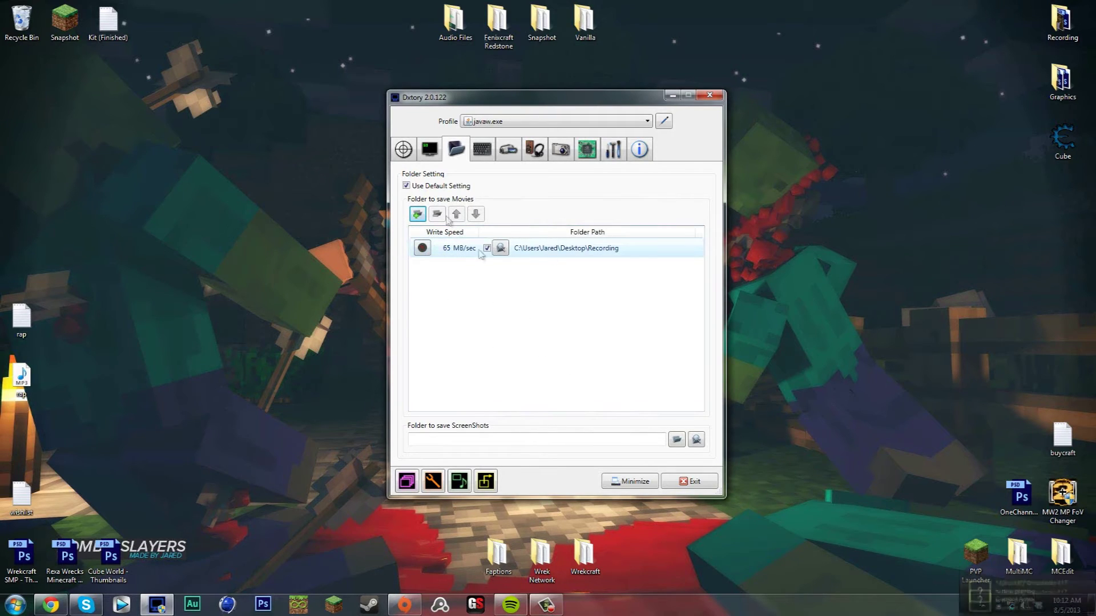
Add the user's Desktop folder as a second movie save folder.
click(417, 214)
click(496, 296)
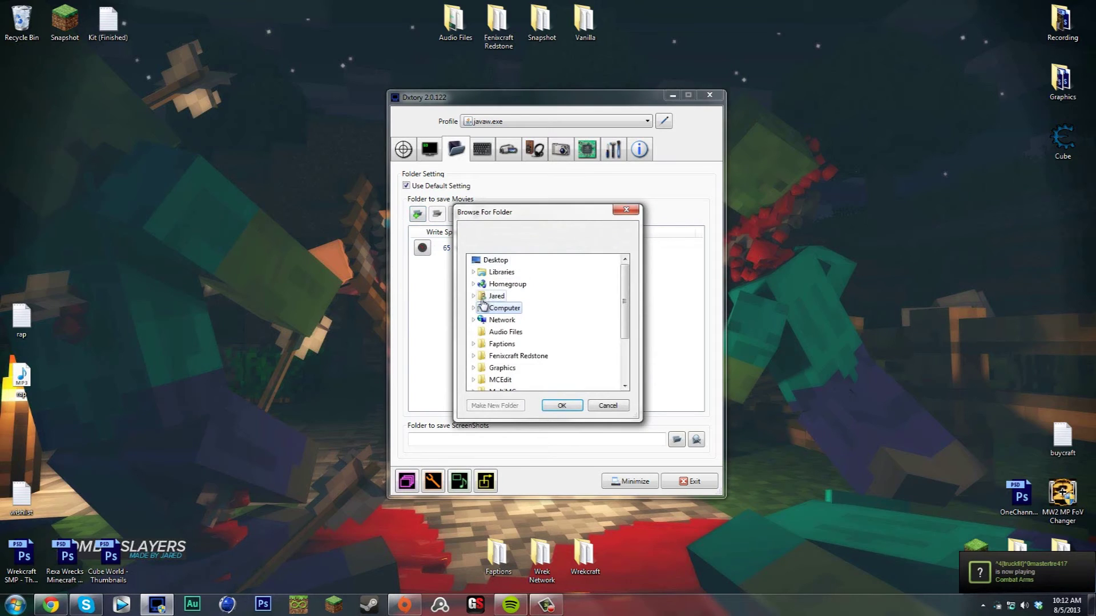
click(473, 296)
scroll(506, 327, down, 1)
click(506, 321)
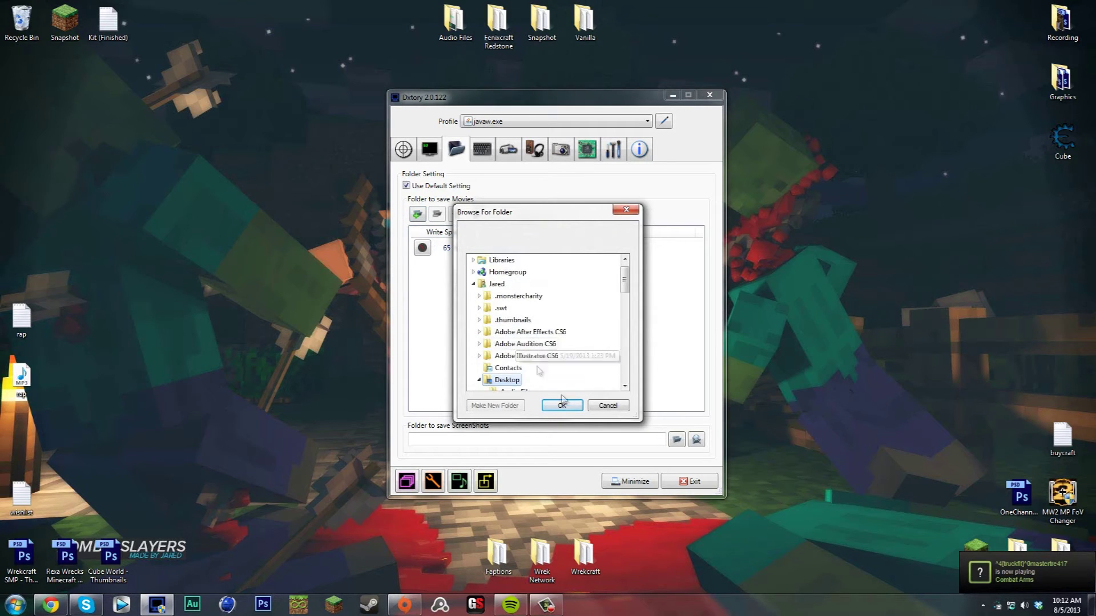
click(562, 405)
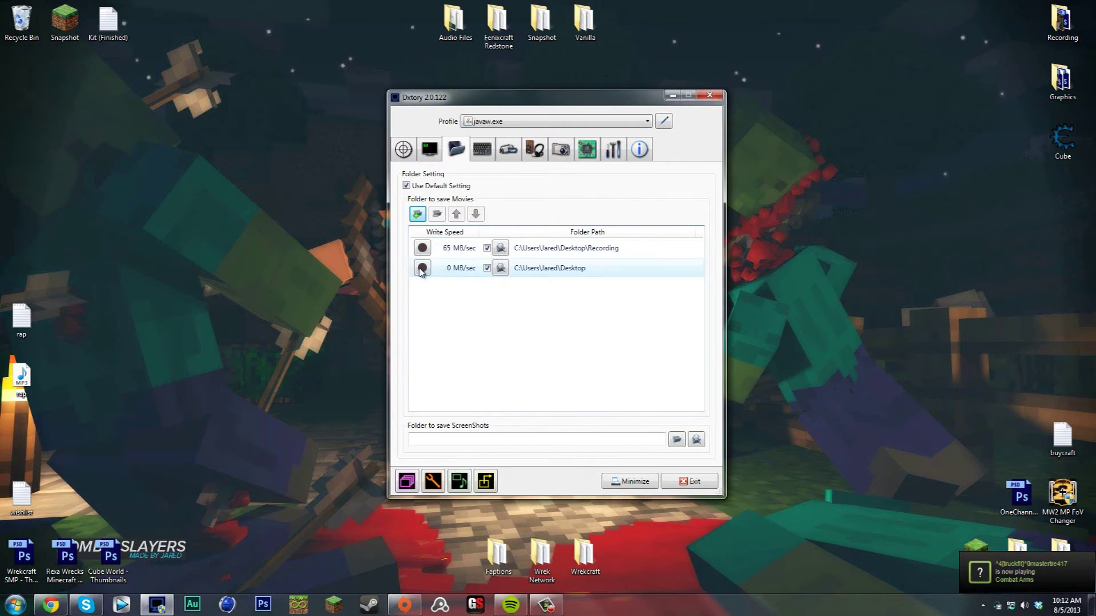
Run the write-speed benchmark on the Desktop folder and accept the 35 MB/sec result.
click(421, 268)
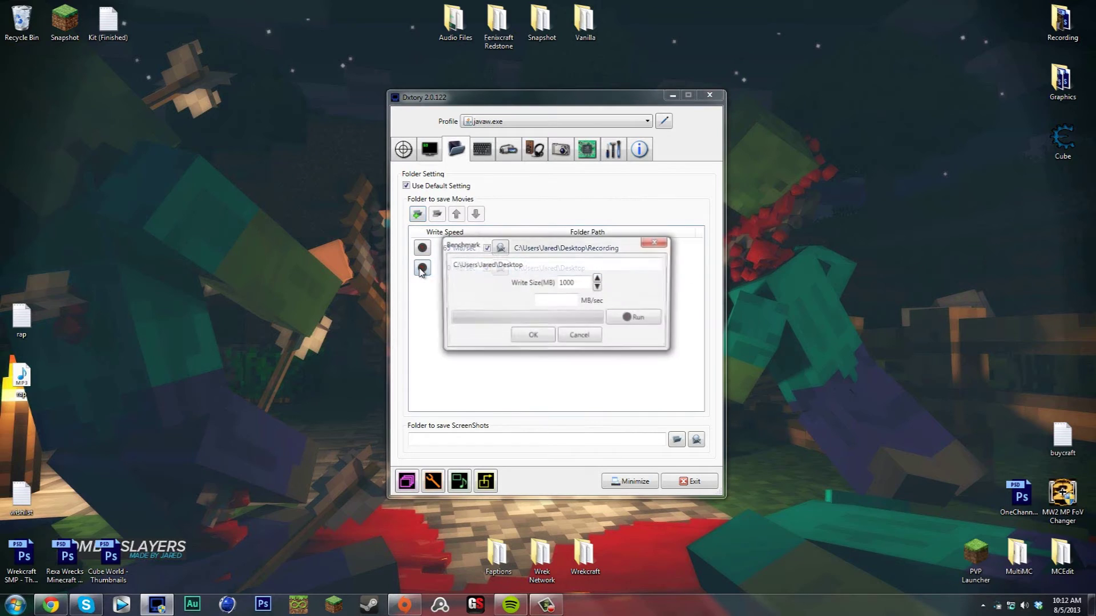
click(646, 321)
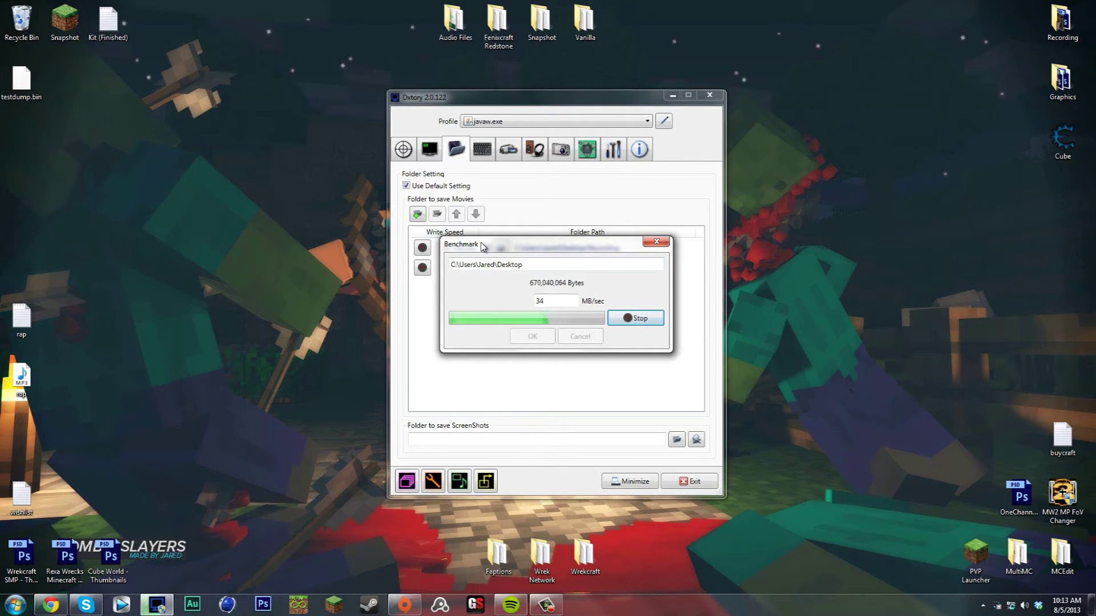
drag(483, 246, 399, 252)
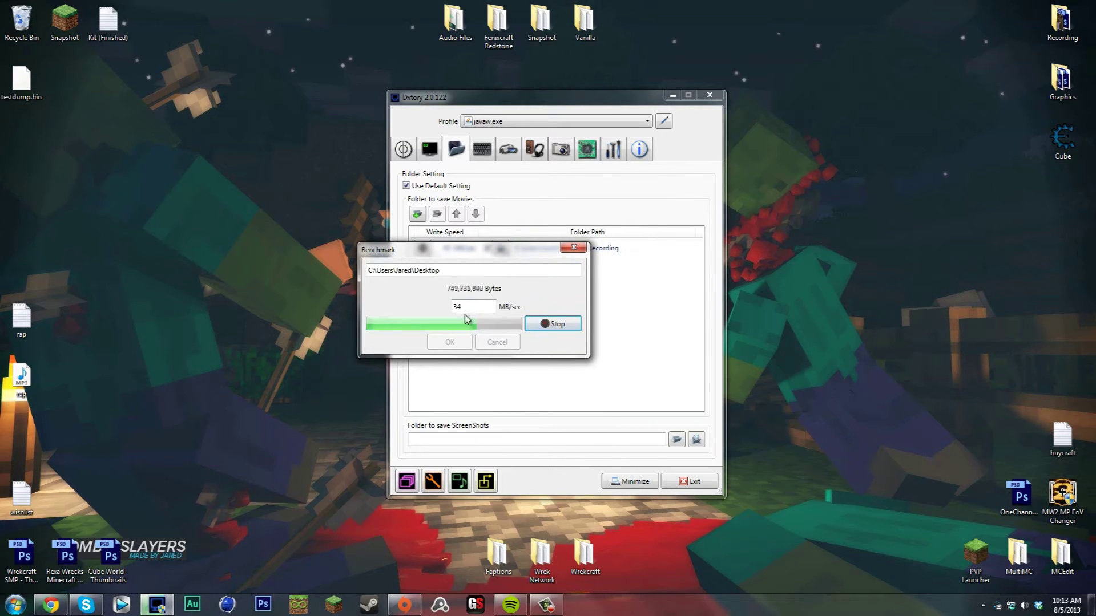
key(Tab)
drag(475, 250, 478, 283)
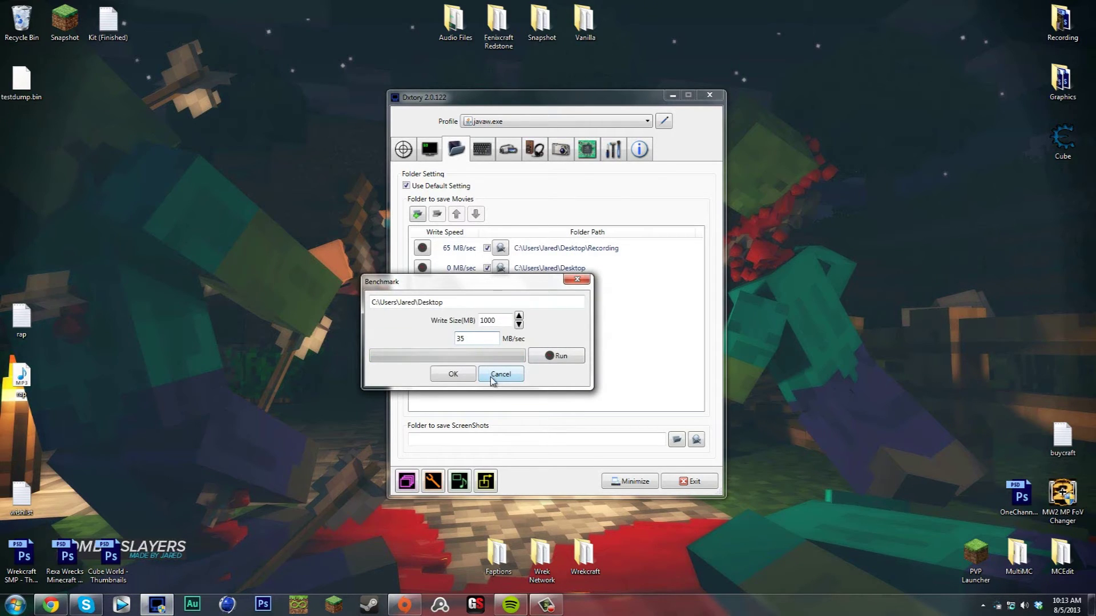
click(453, 374)
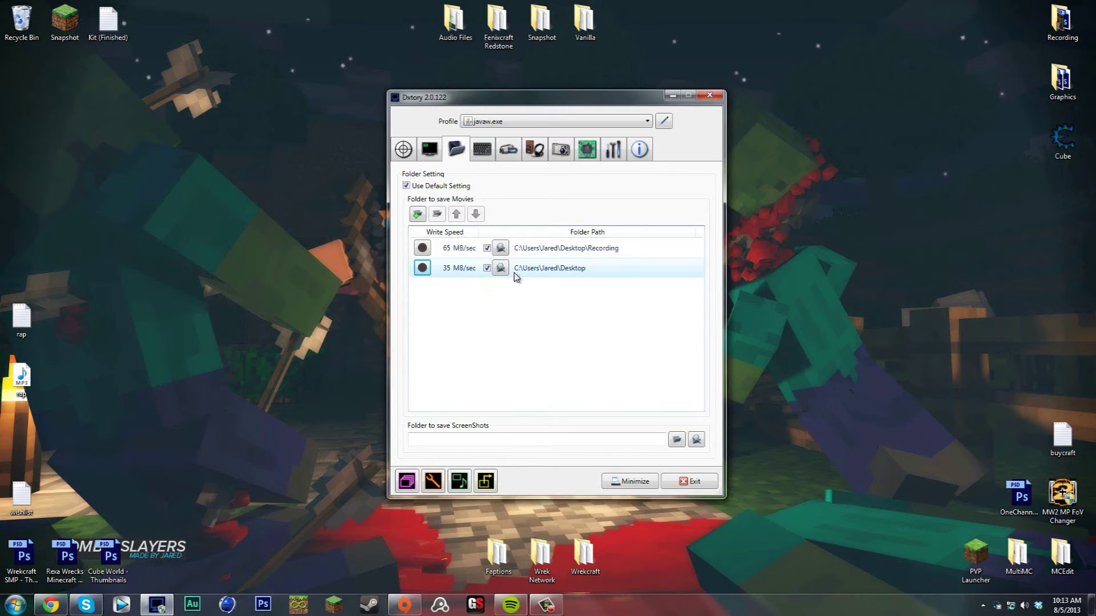
Remove the Desktop folder so only Recording remains, then go to Movie settings via HotKey.
click(436, 214)
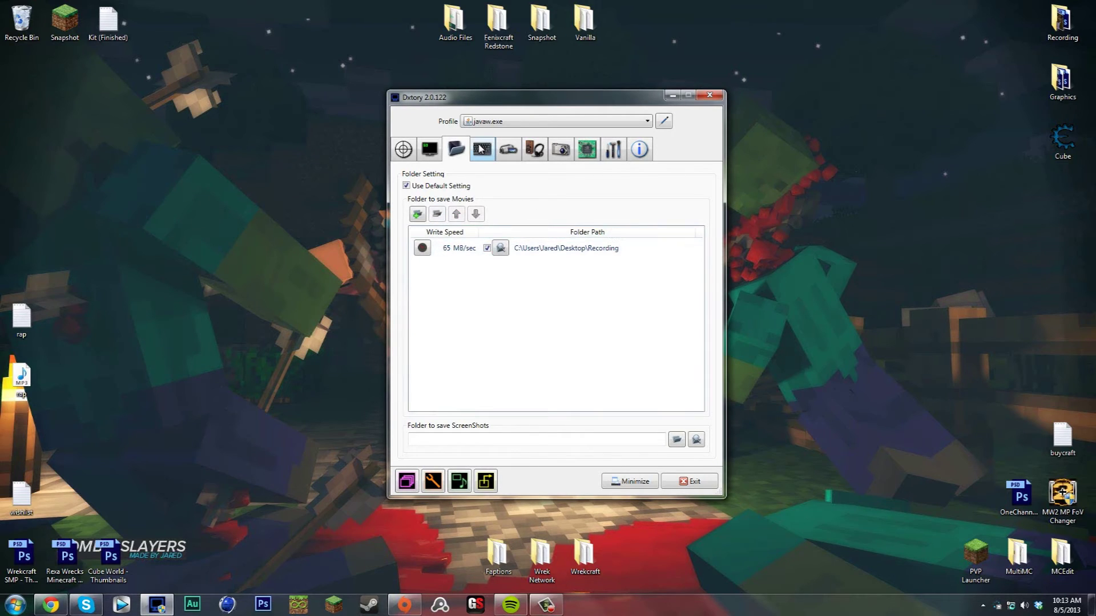
click(480, 149)
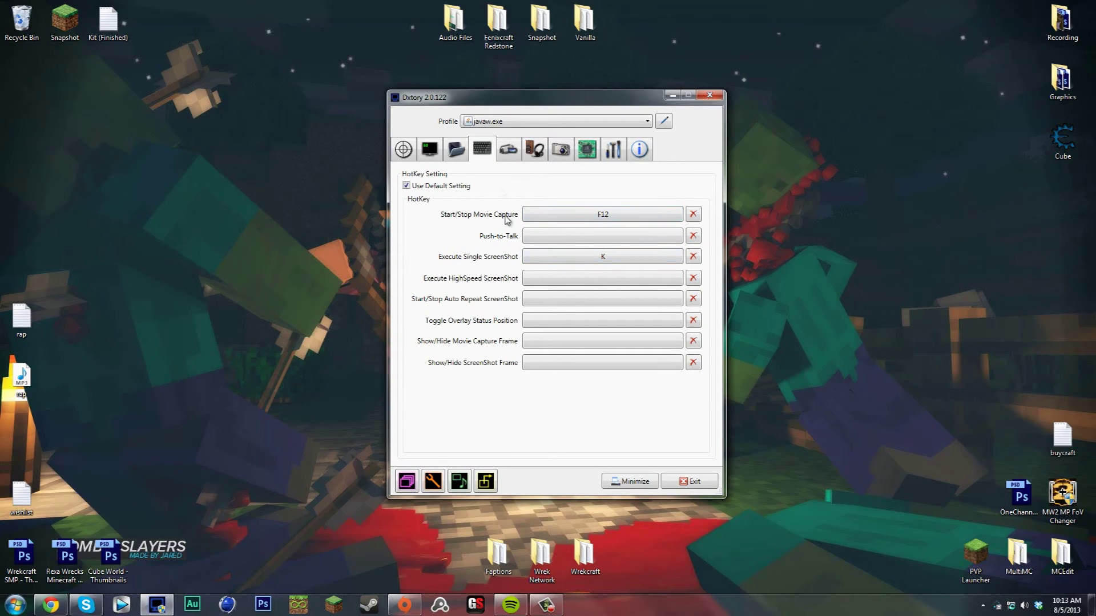
click(510, 151)
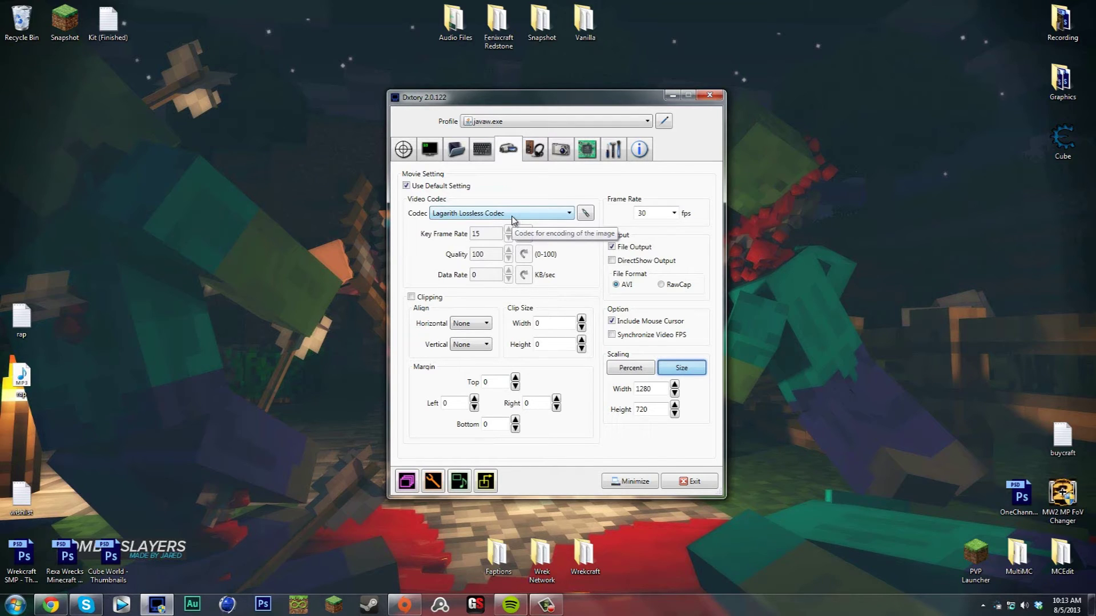
Keep Lagarith Lossless Codec as the video codec and the frame rate at 30 fps.
click(460, 216)
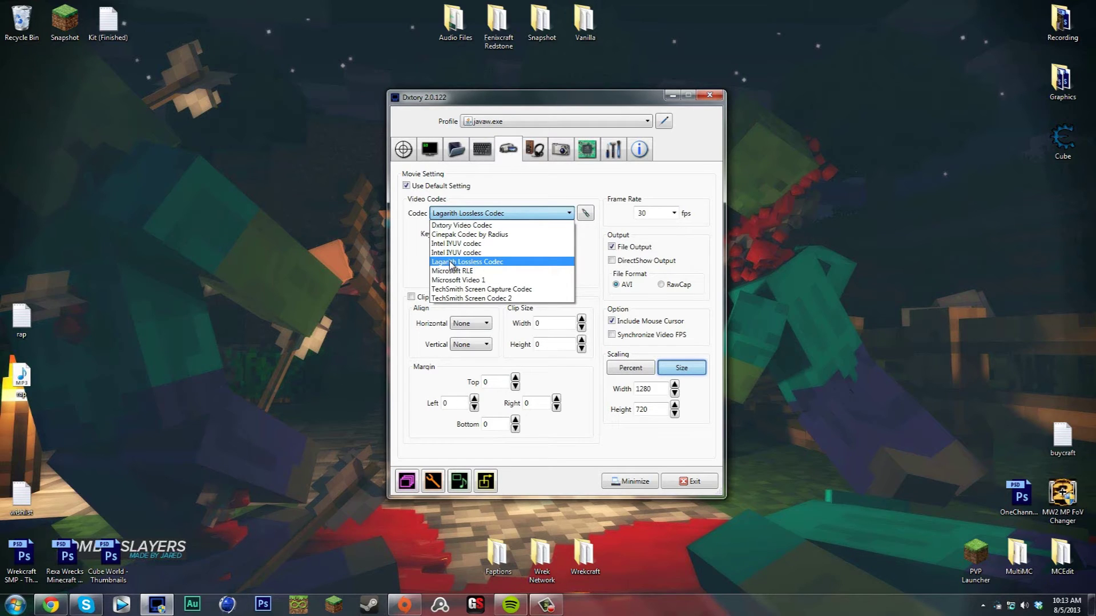
click(464, 217)
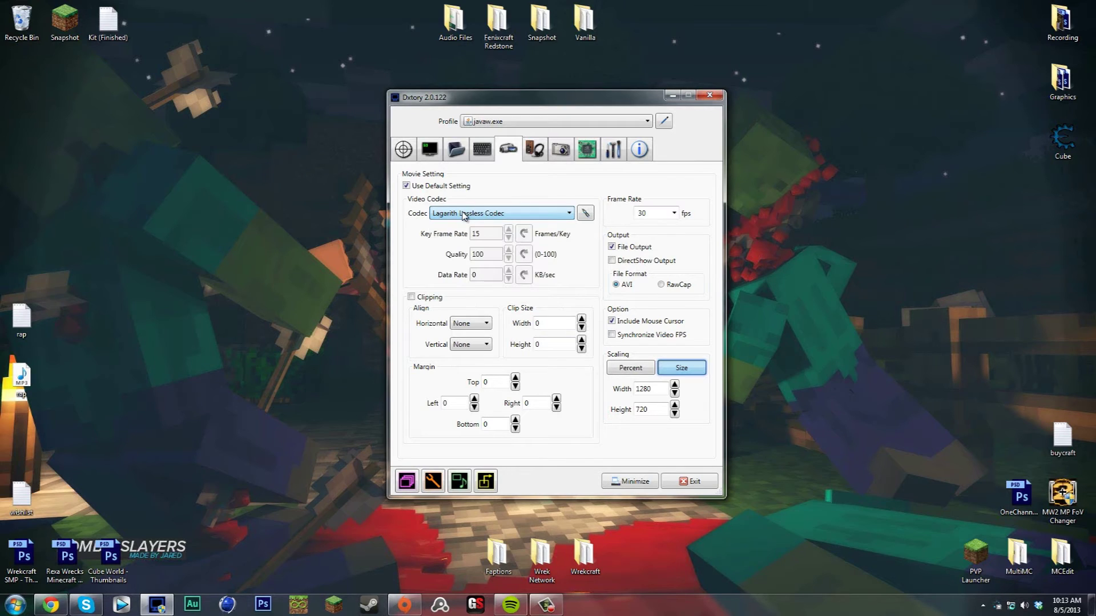
click(507, 215)
click(507, 224)
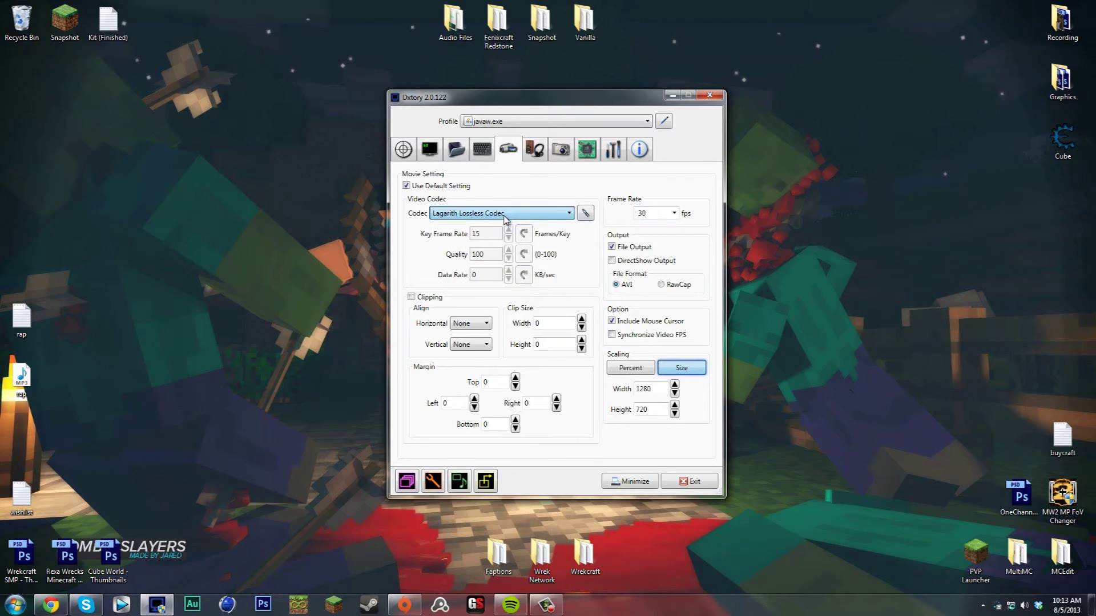
click(673, 214)
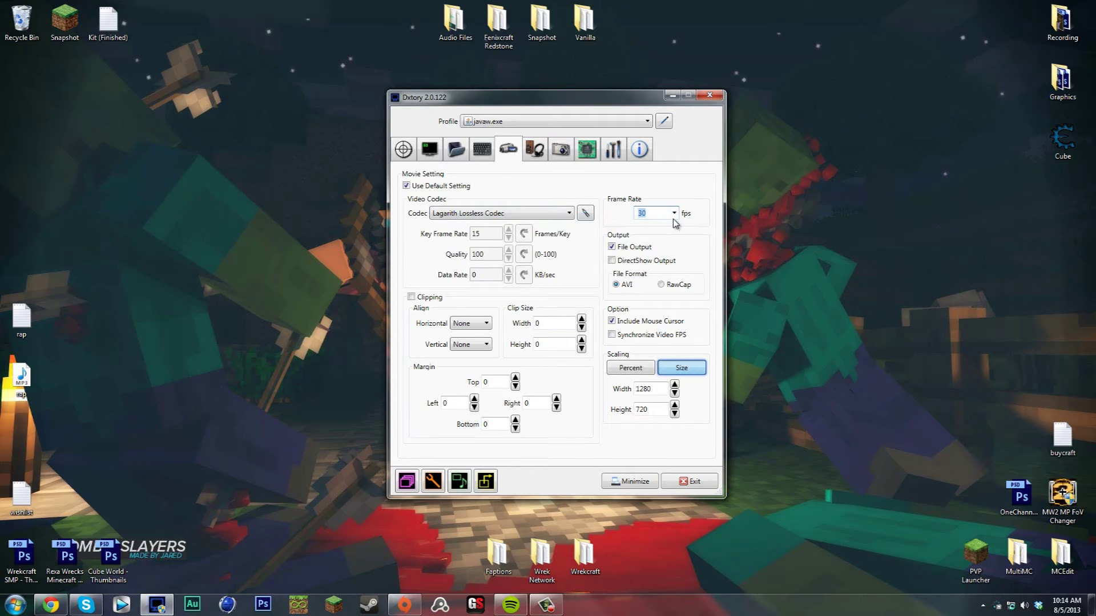
click(674, 213)
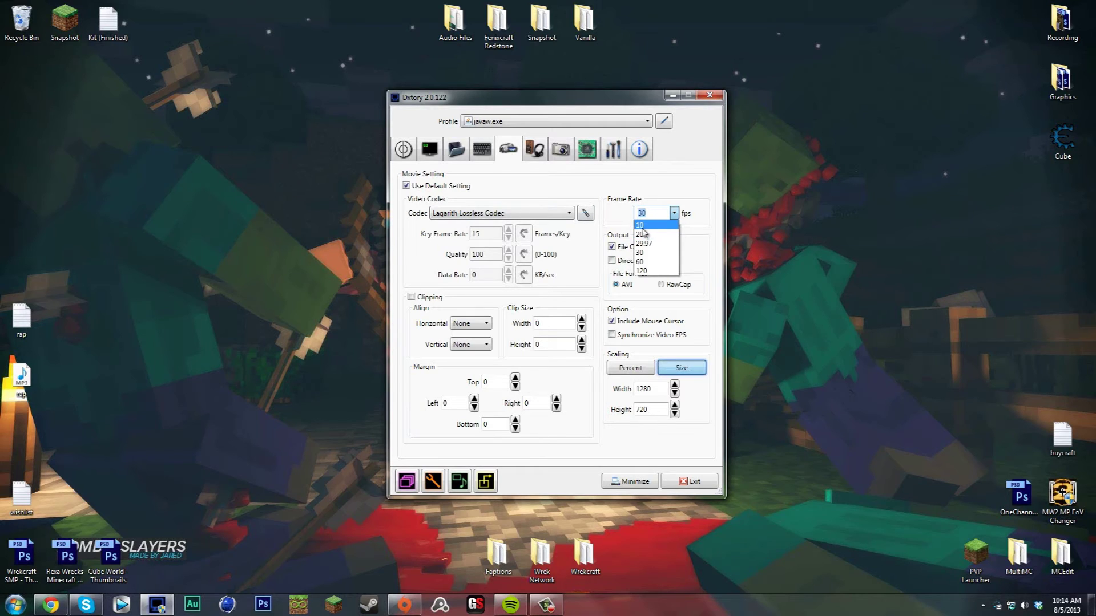
click(674, 213)
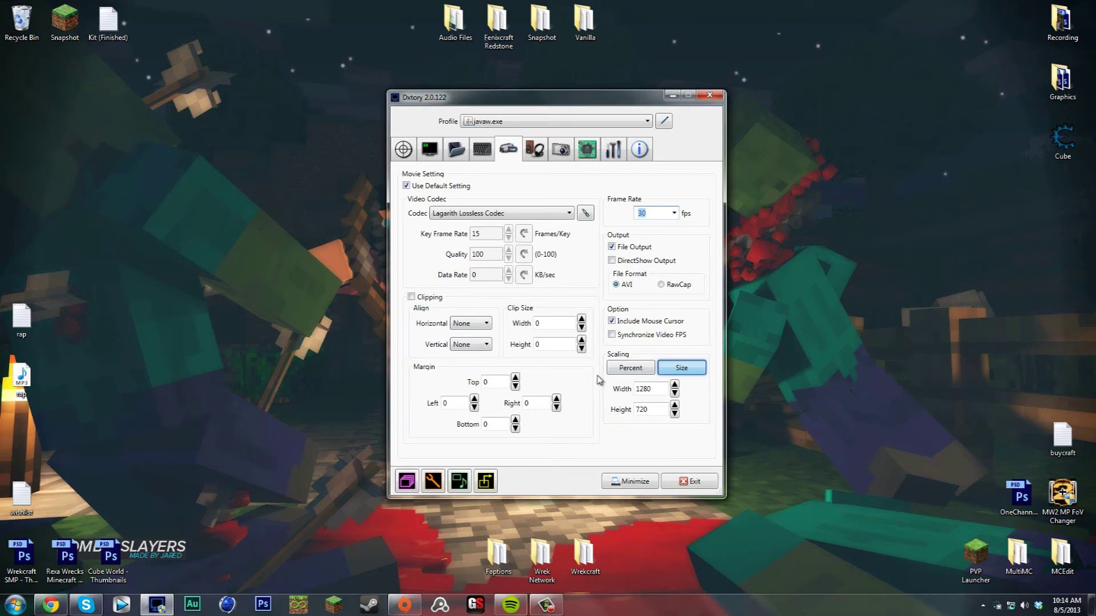
Set scaling to Size with width 1280 and height 720.
click(649, 389)
key(Tab)
double_click(655, 388)
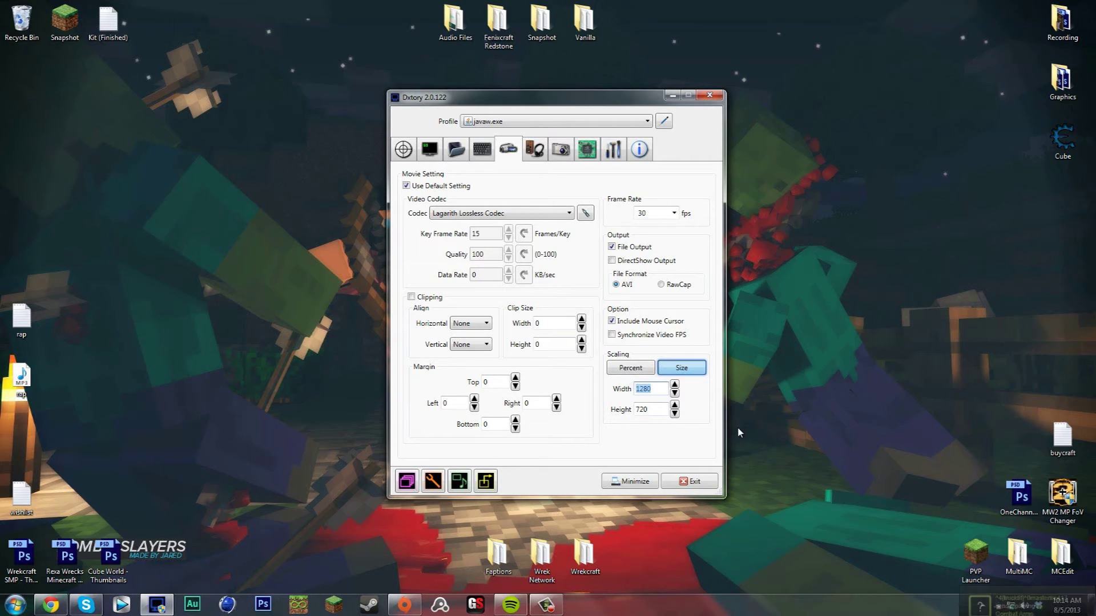
double_click(655, 391)
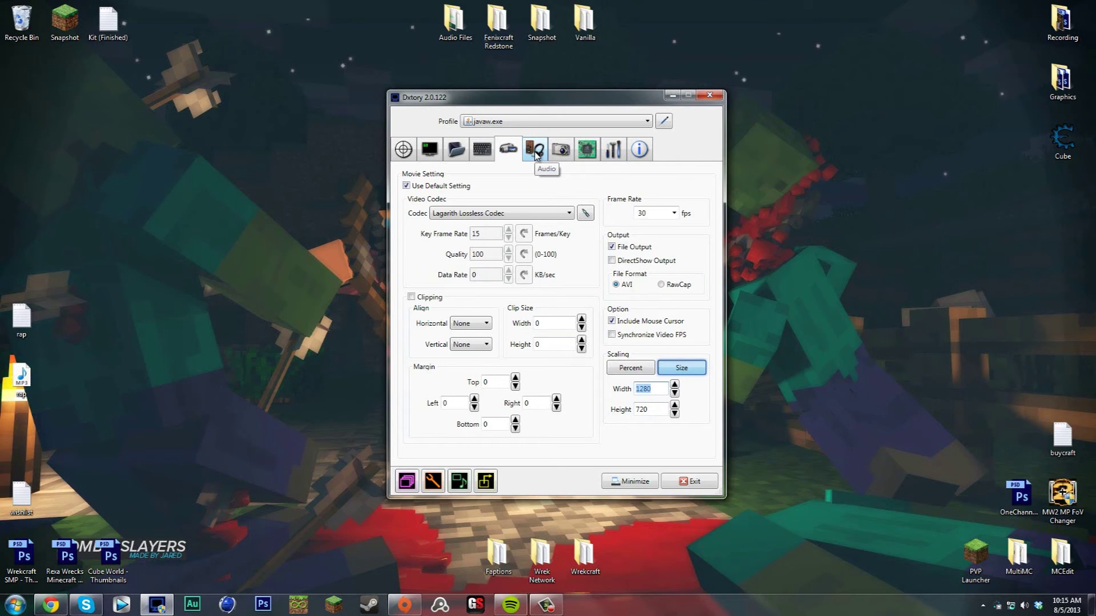
Show the Audio page with the Yeti Stereo Microphone device and PCM codec.
click(536, 152)
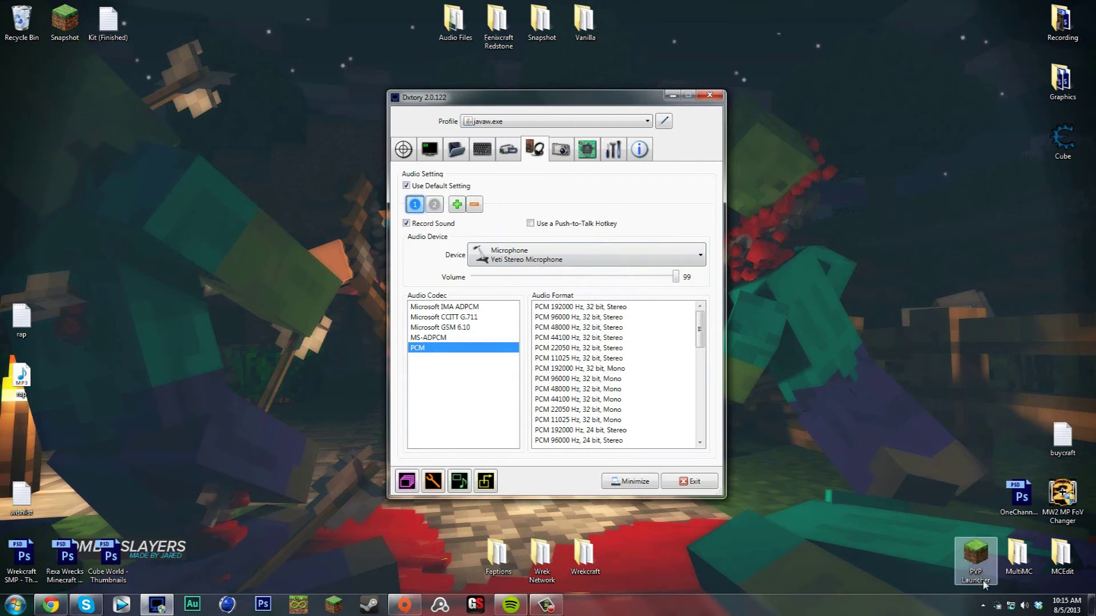
right_click(1024, 609)
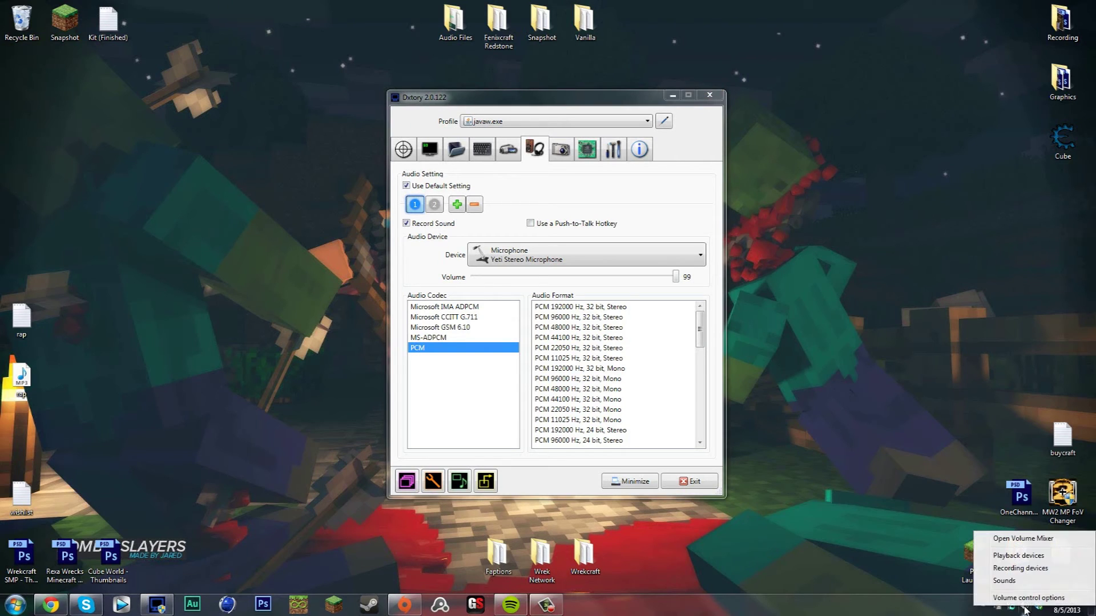
Open the Yeti Microphone's properties from the Windows recording devices list.
click(1020, 569)
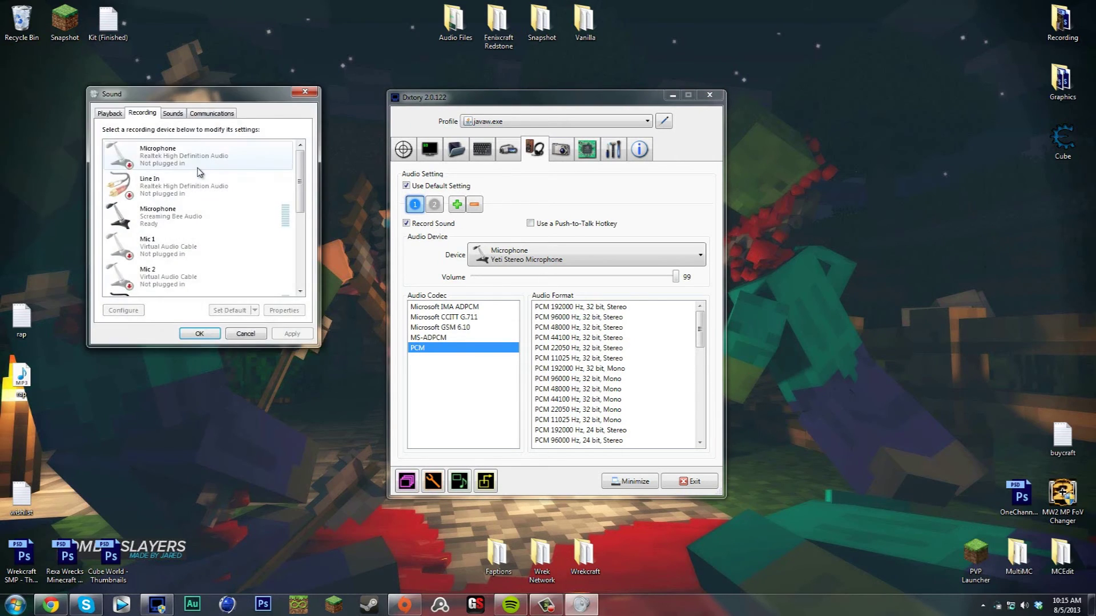
scroll(196, 190, down, 2)
scroll(196, 190, down, 3)
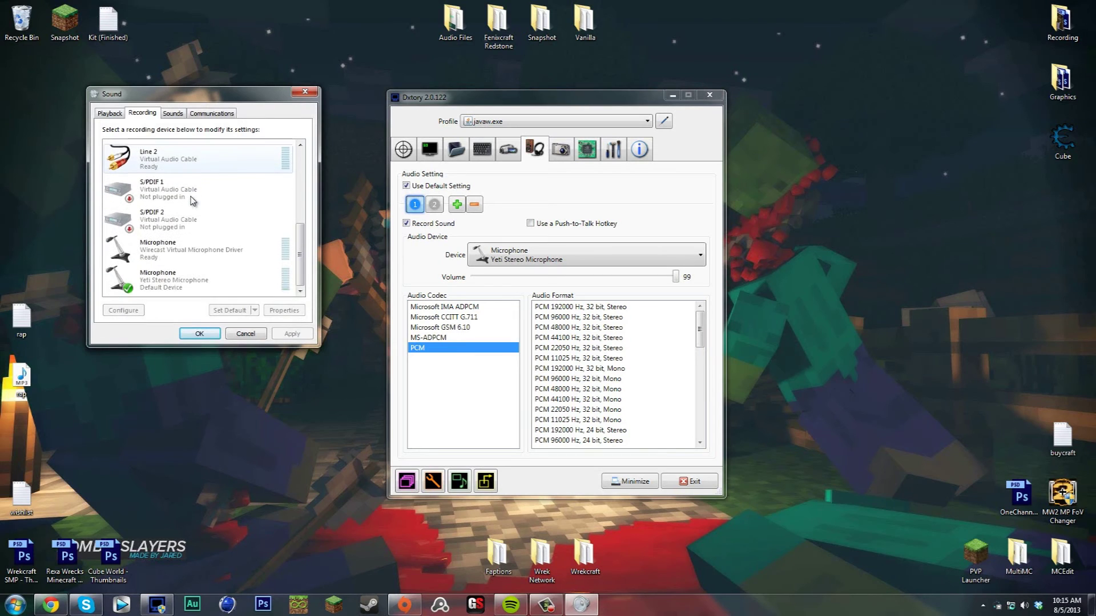
right_click(171, 285)
right_click(156, 285)
right_click(157, 285)
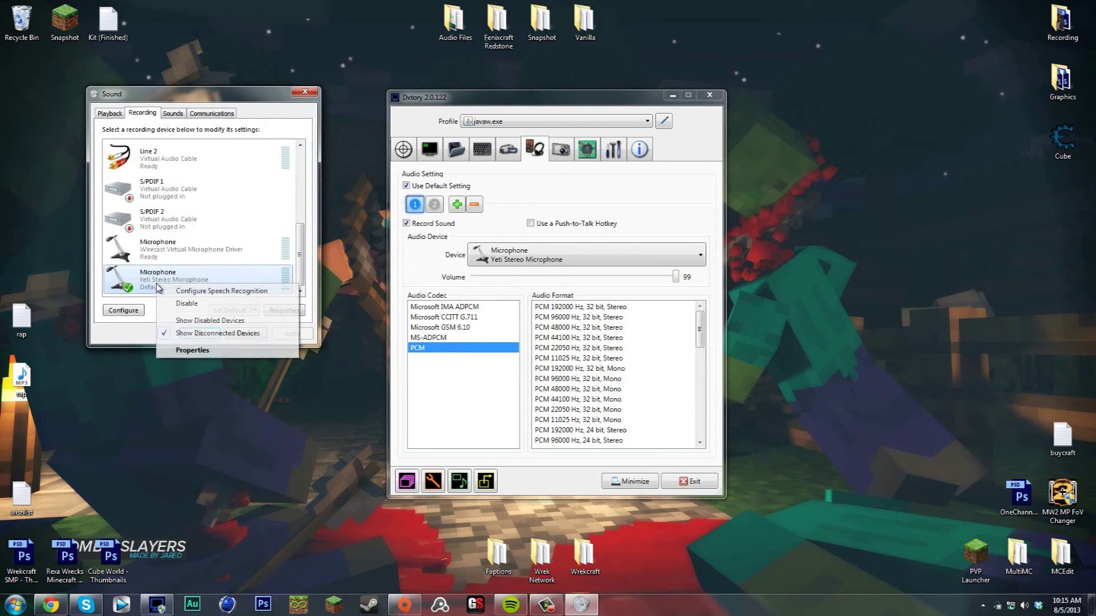
click(192, 351)
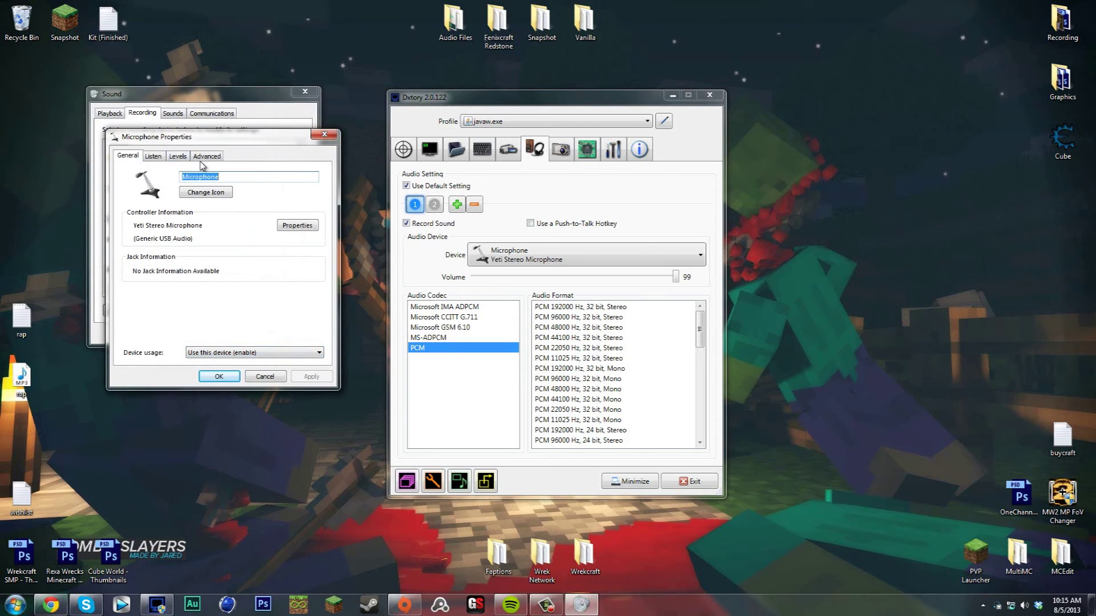
Set its default format to 2 channel, 16 bit, 48000 Hz (DVD Quality) and close Sound.
click(202, 158)
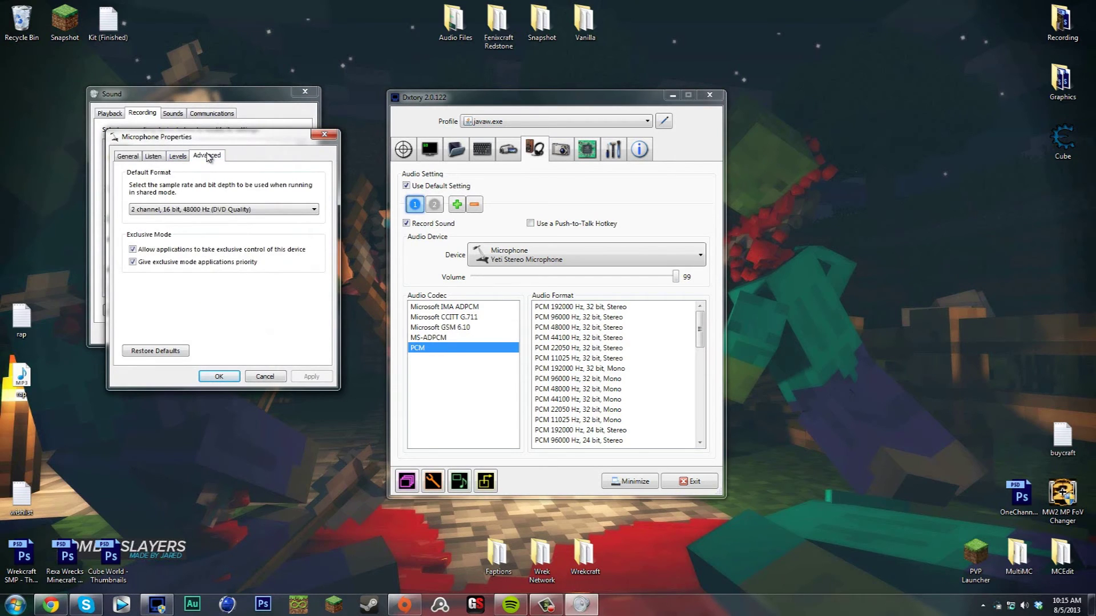
click(189, 213)
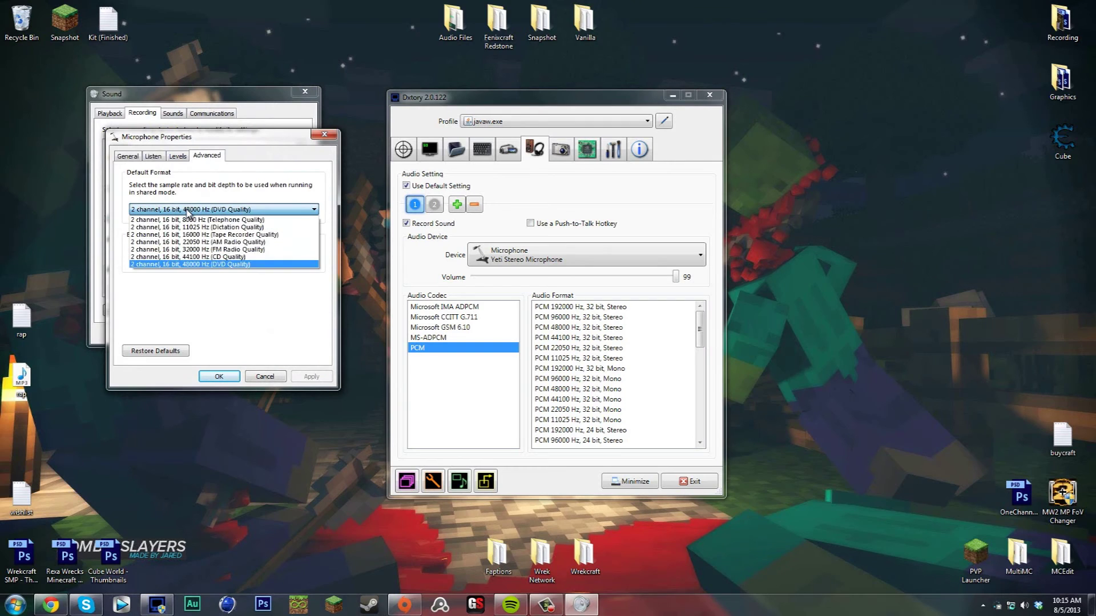
click(189, 265)
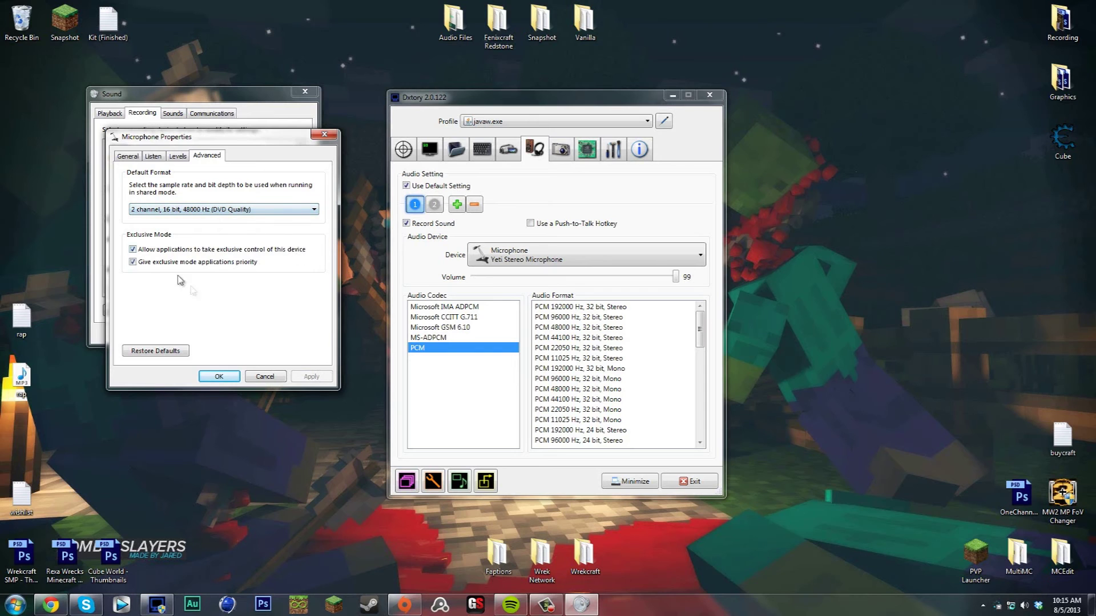
click(223, 378)
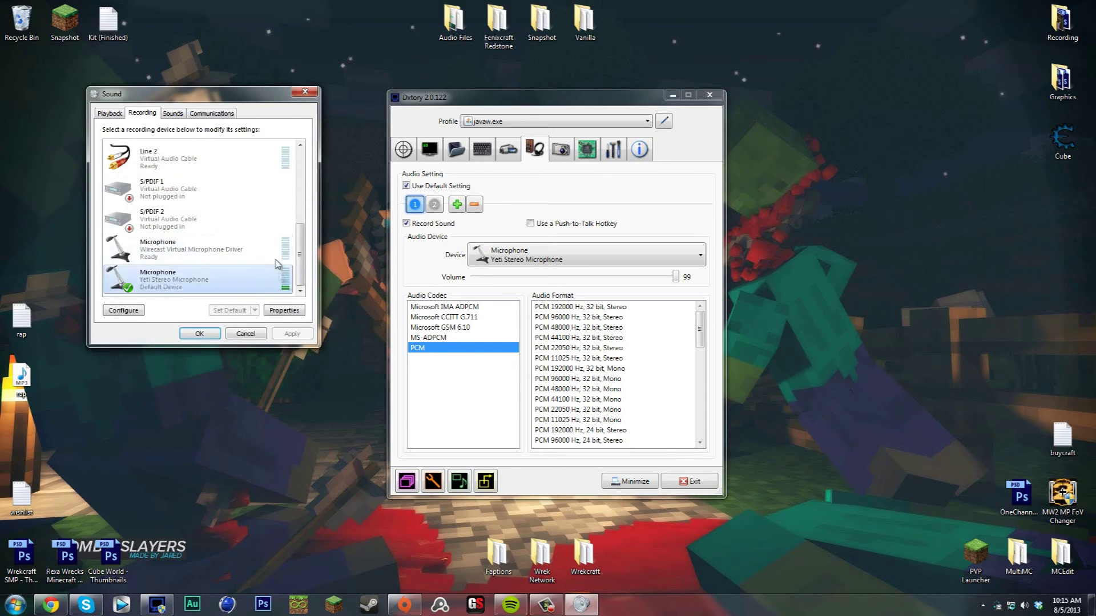
click(199, 334)
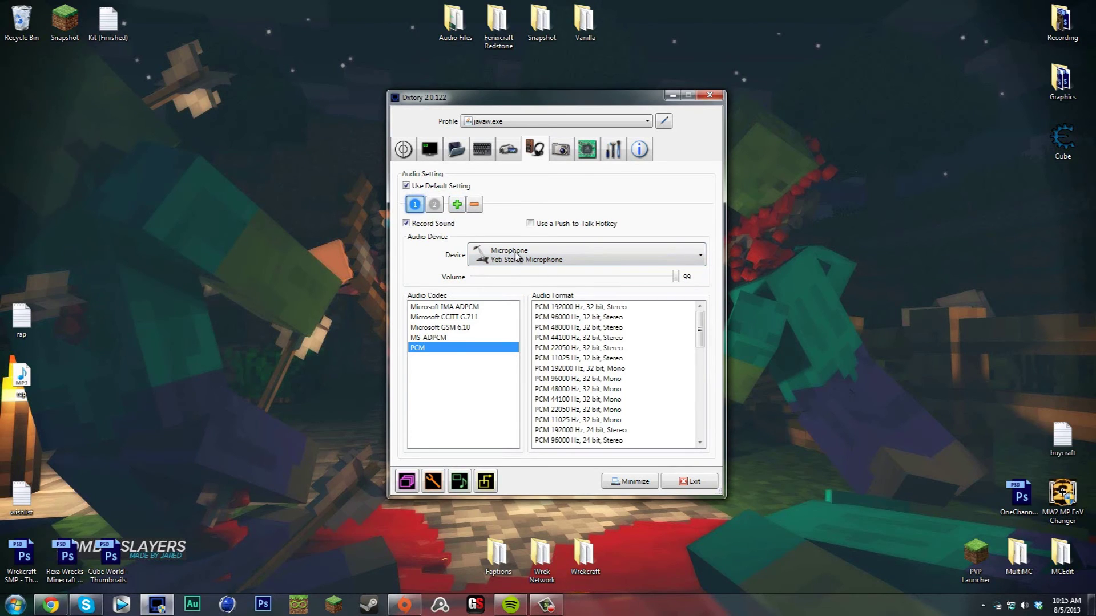
Confirm audio stream 1 records PCM 48000 Hz, 16 bit, Stereo.
scroll(640, 376, down, 4)
scroll(638, 376, down, 1)
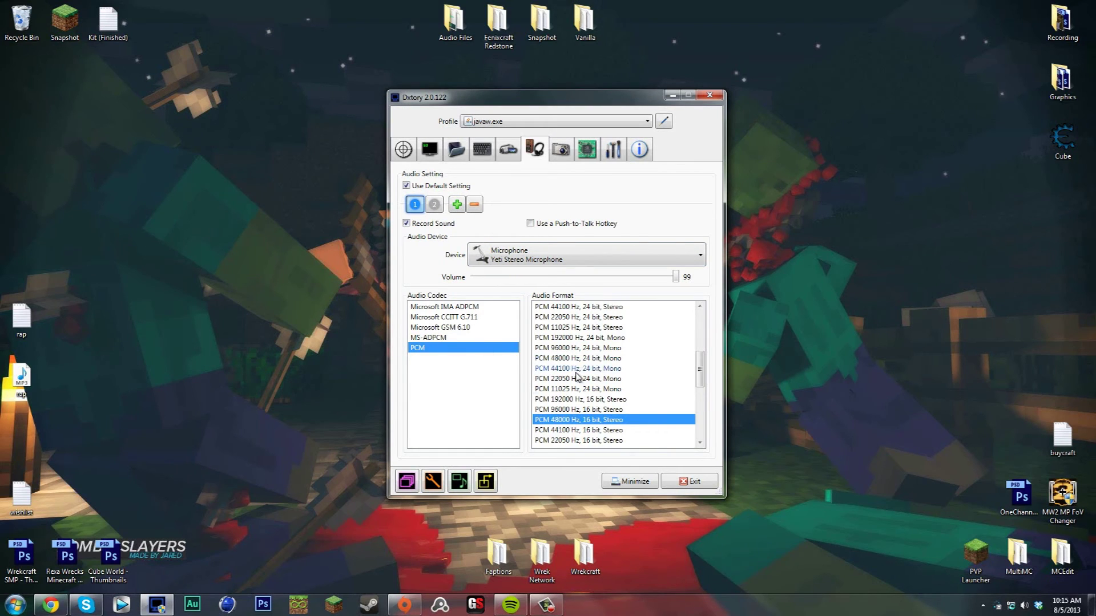
scroll(578, 382, down, 1)
scroll(579, 391, up, 1)
Set audio stream 2 to the Speakers device with the same PCM format.
click(435, 205)
click(506, 259)
click(530, 258)
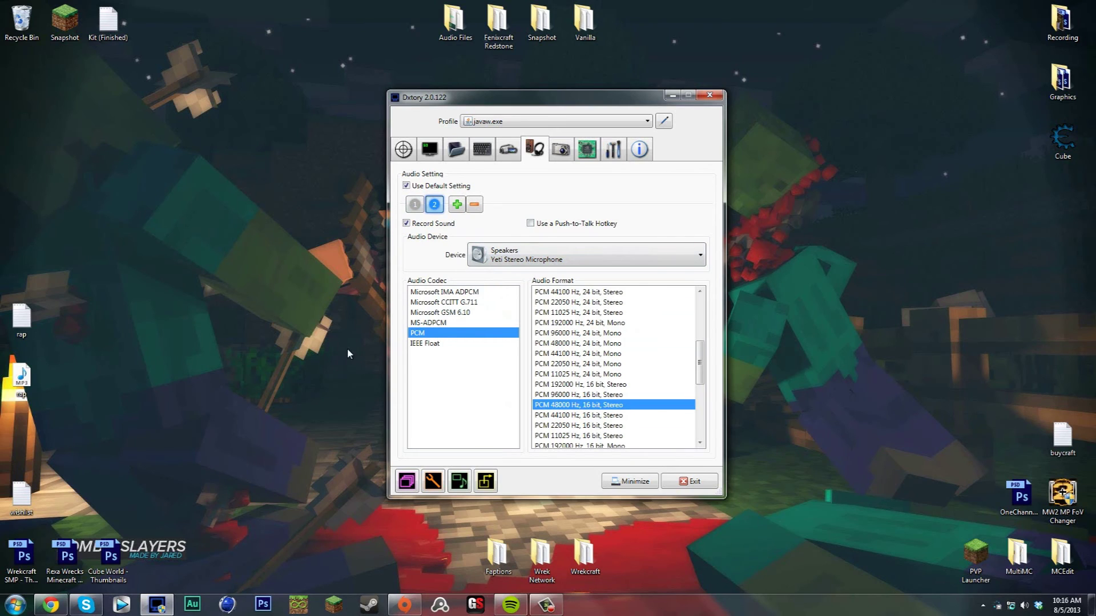
scroll(592, 374, up, 1)
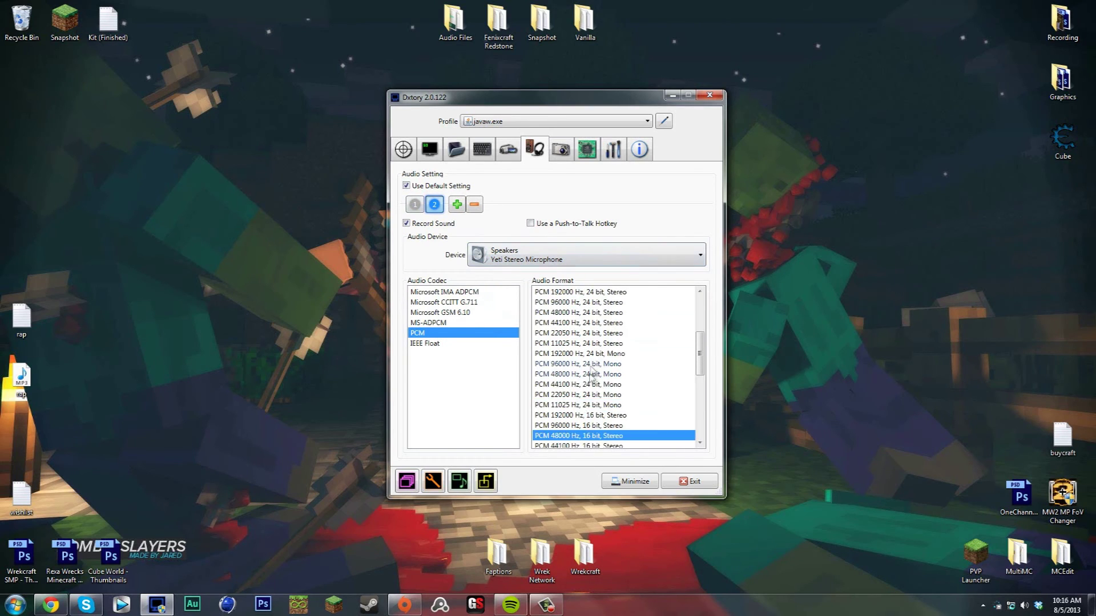
scroll(587, 407, down, 1)
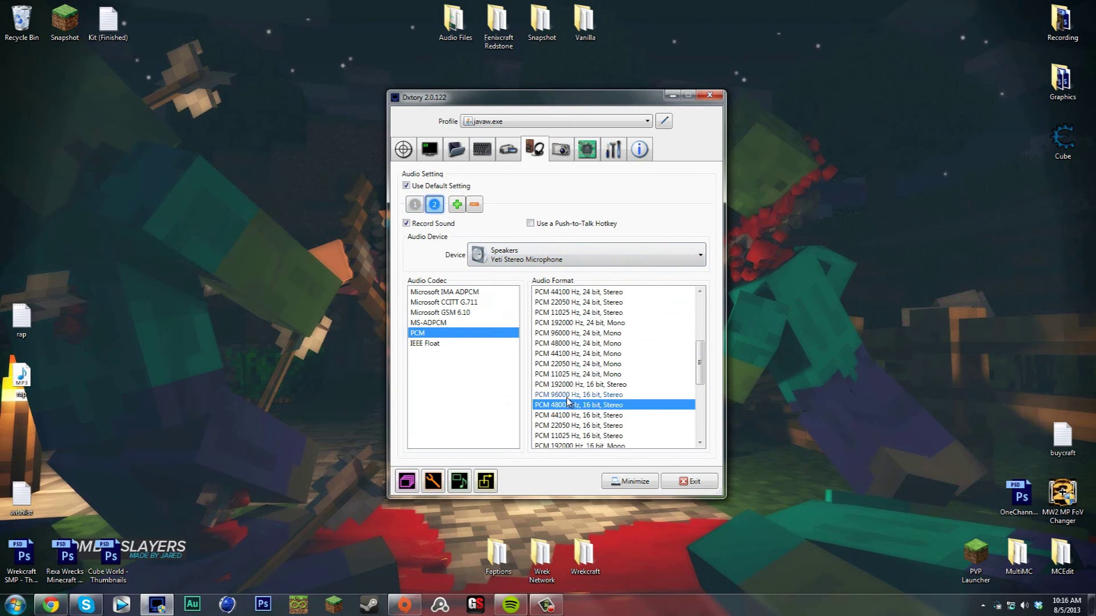
click(560, 149)
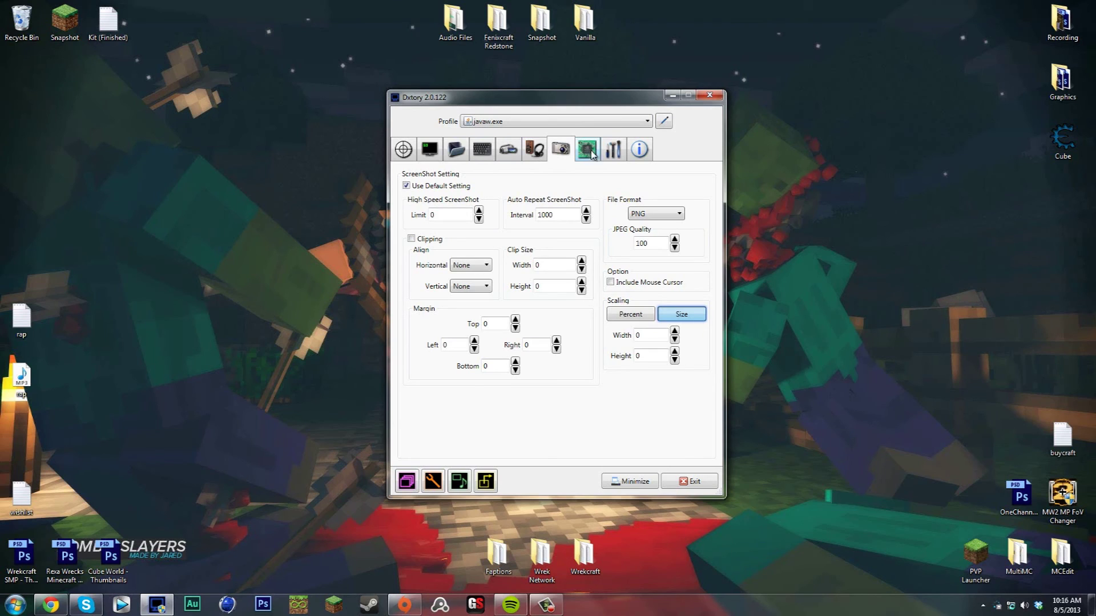
On the Advanced page, keep Processing Threads at 2 and enable Limit Video FPS at 60.
click(591, 153)
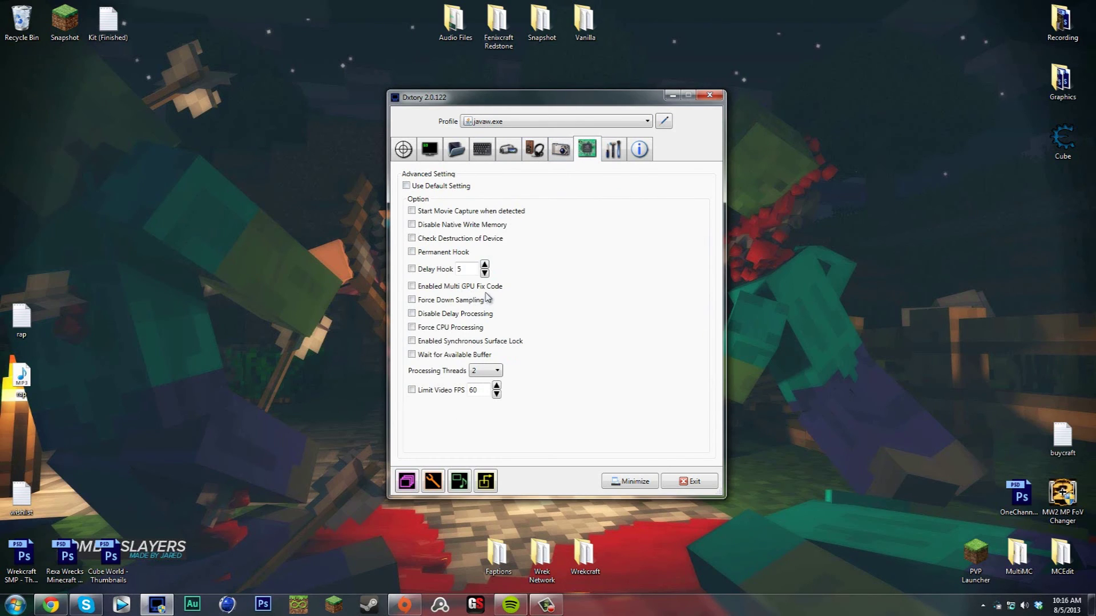
click(489, 371)
click(488, 372)
click(488, 372)
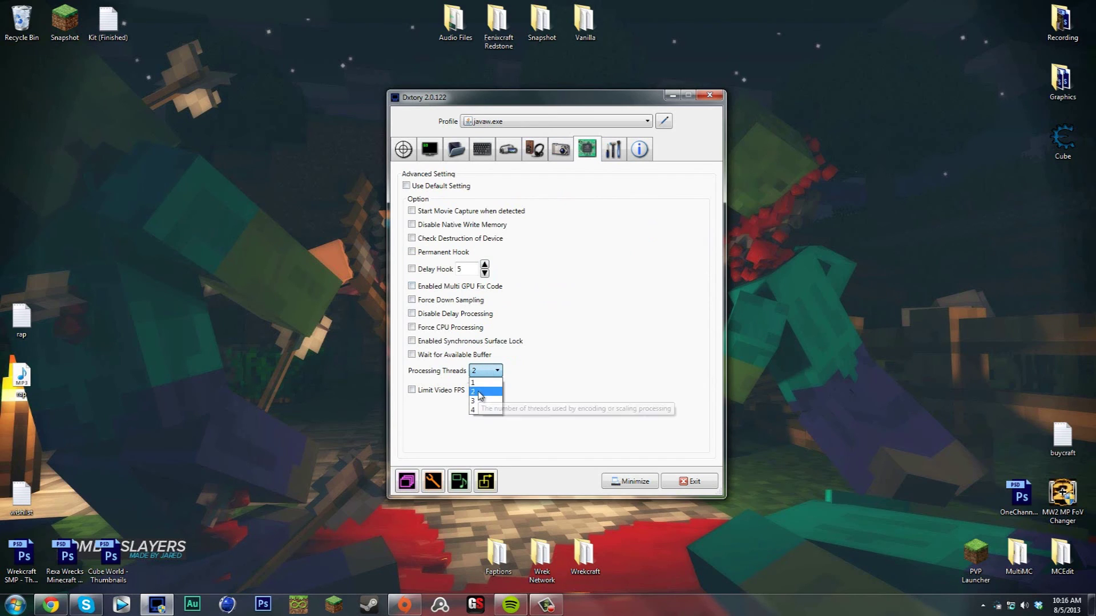
click(485, 372)
click(487, 371)
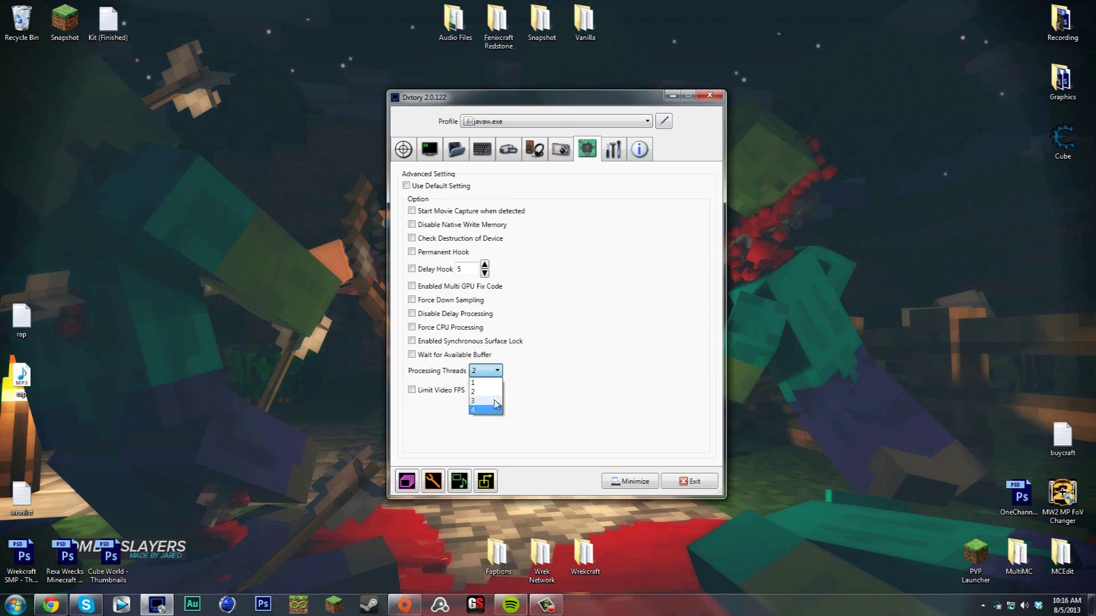
click(499, 374)
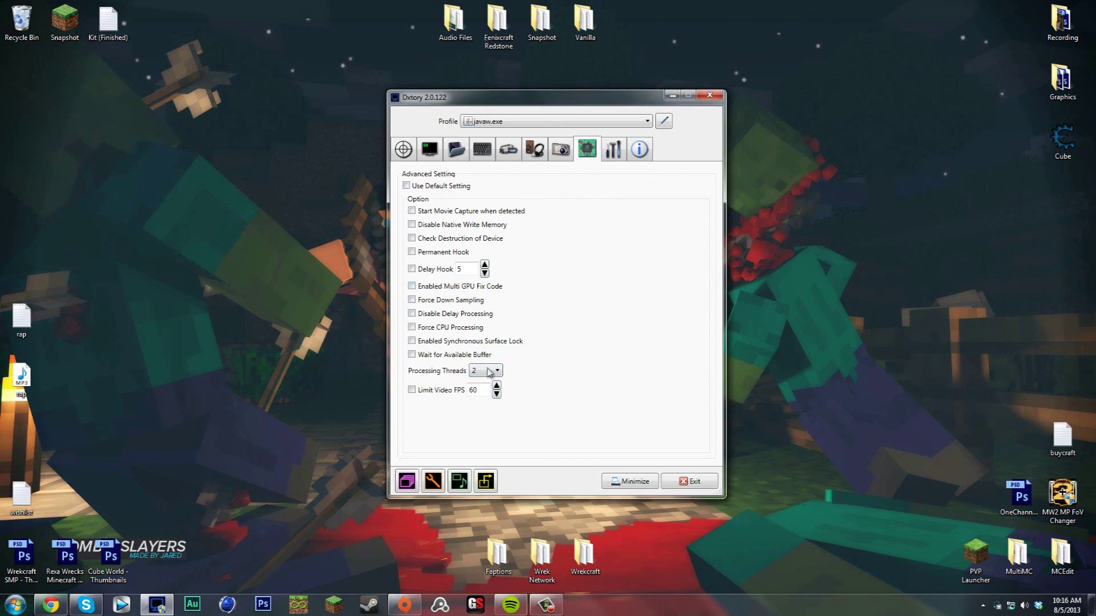
click(488, 374)
click(488, 374)
click(436, 391)
click(478, 372)
click(478, 371)
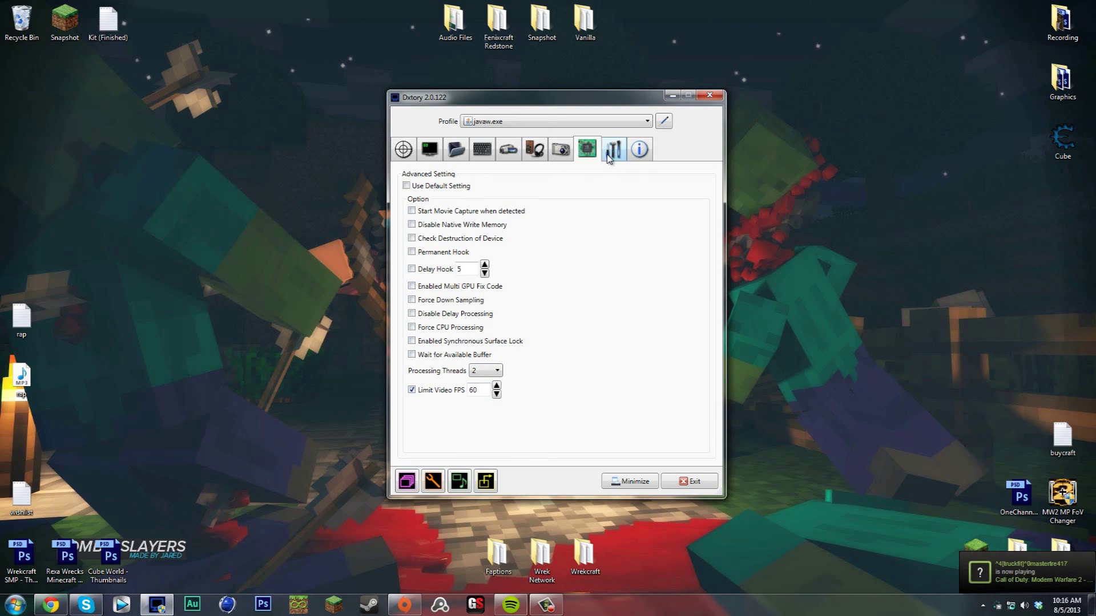
Look through the Global, Info, Screenshot, Movie and Folder settings pages.
click(626, 152)
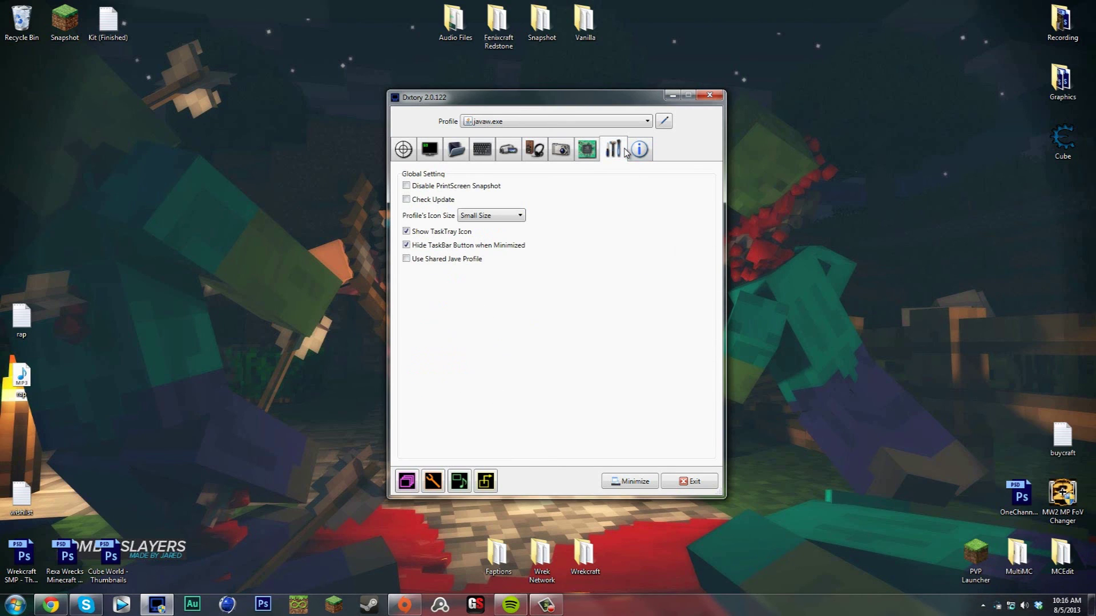
click(633, 149)
click(559, 158)
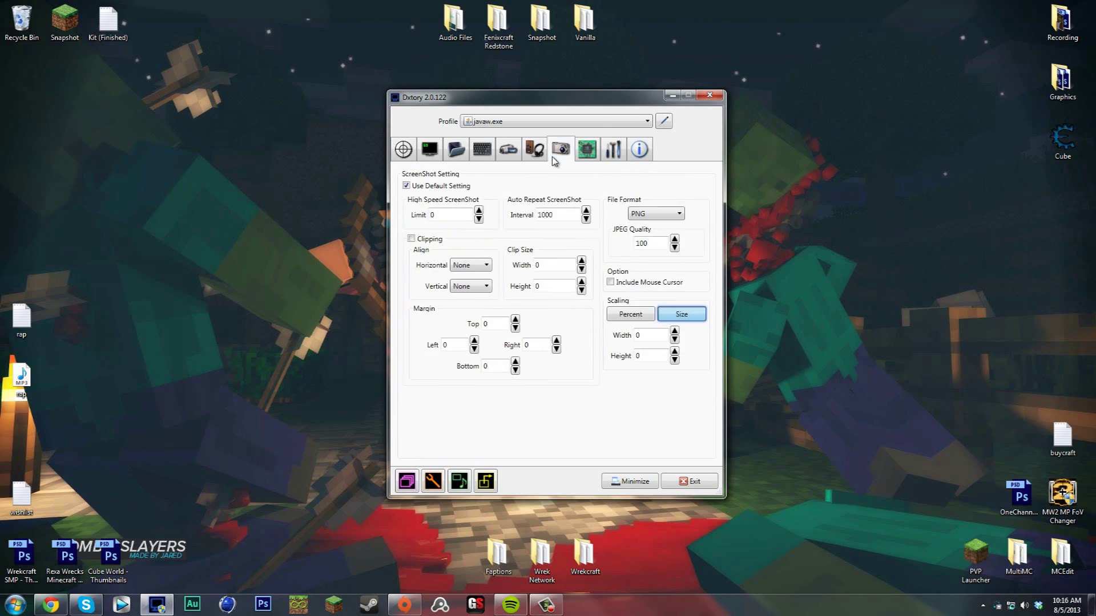
click(508, 159)
click(452, 159)
Cycle between the Target, Overlay and Folder pages, finishing on the empty Target process list.
click(404, 151)
click(425, 148)
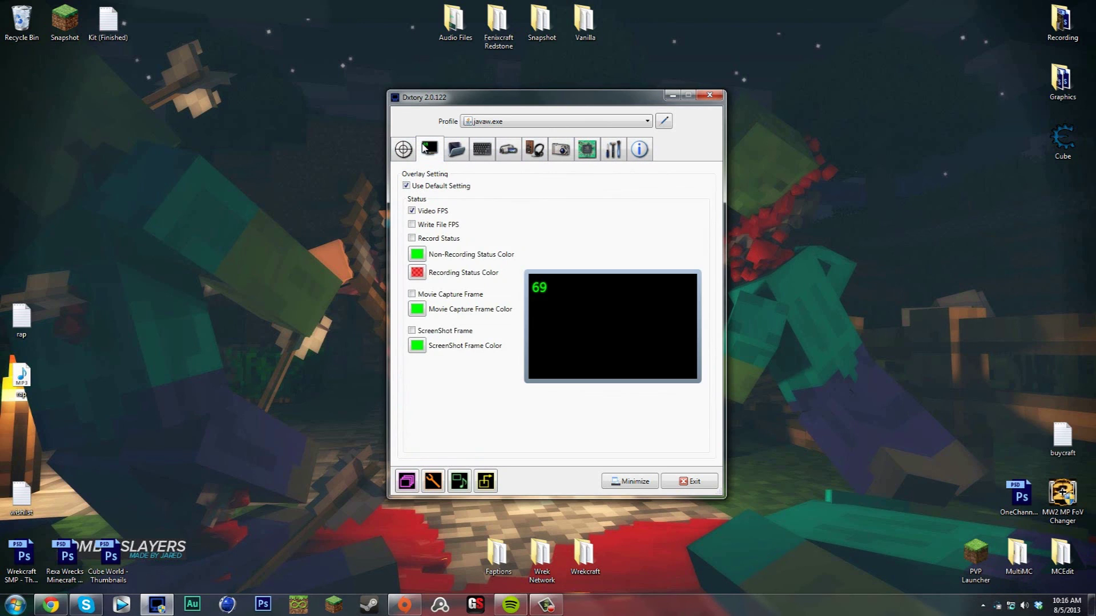
click(455, 150)
click(404, 149)
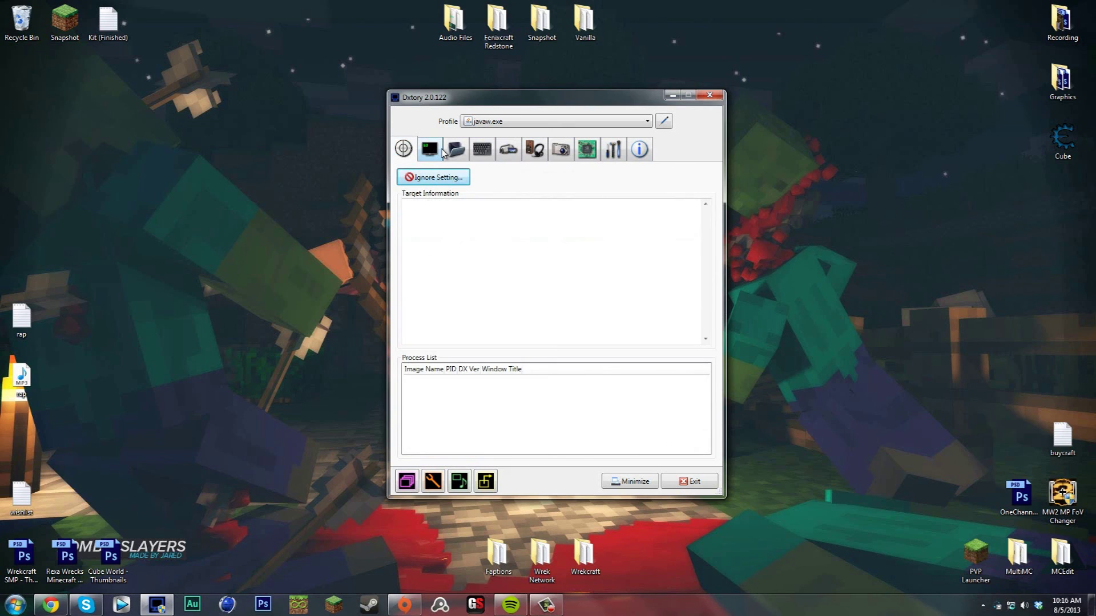
click(442, 151)
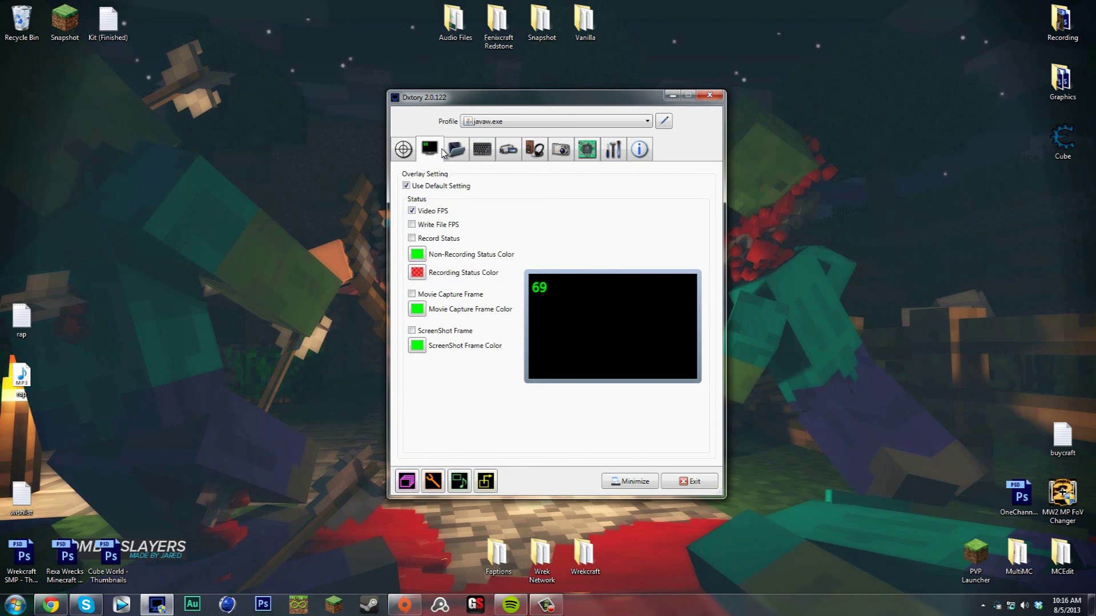
click(456, 148)
click(439, 159)
click(405, 159)
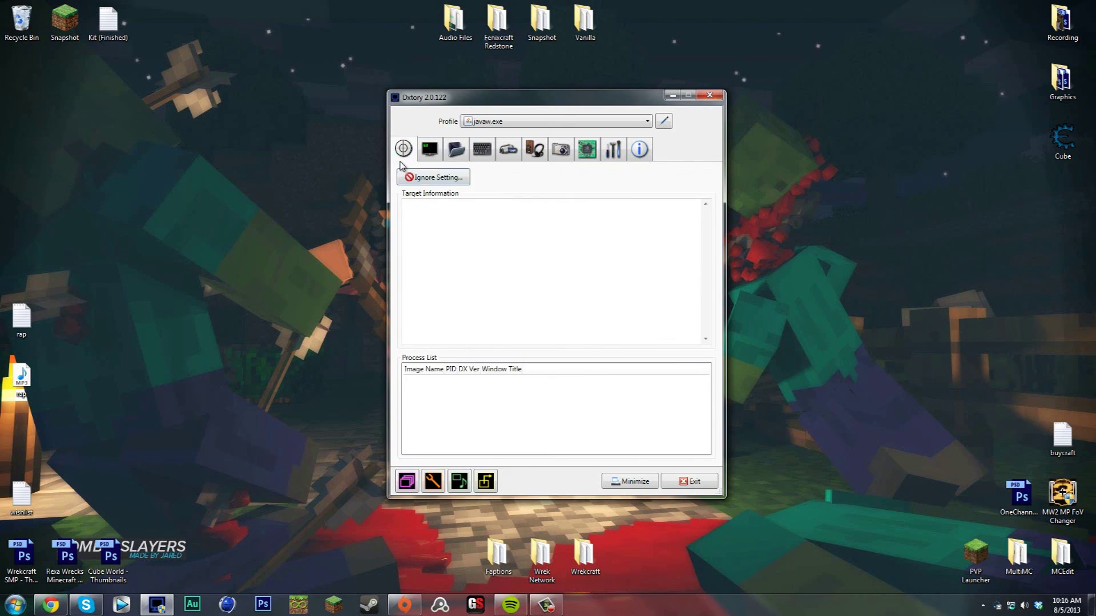